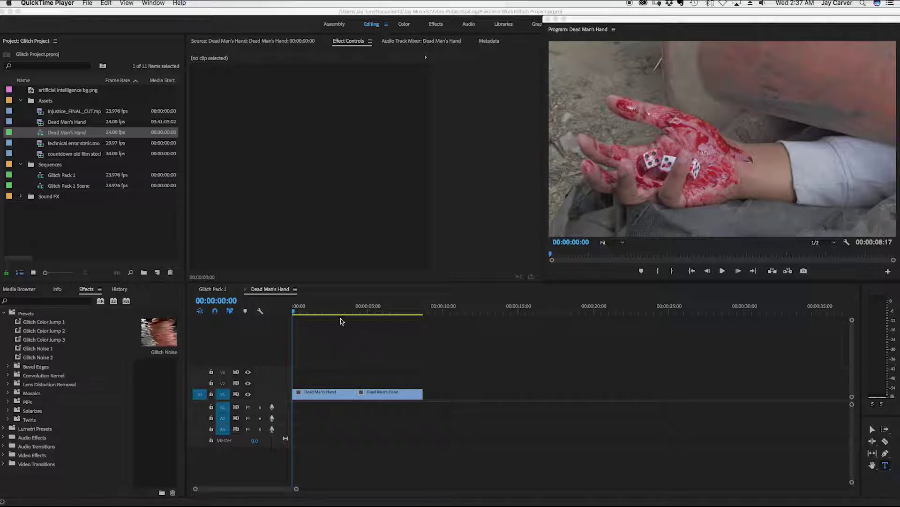
Scrub the start of the Dead Man's Hand sequence, parking the playhead 13 frames in
{"action": "left_click", "coordinate": [300, 309]}
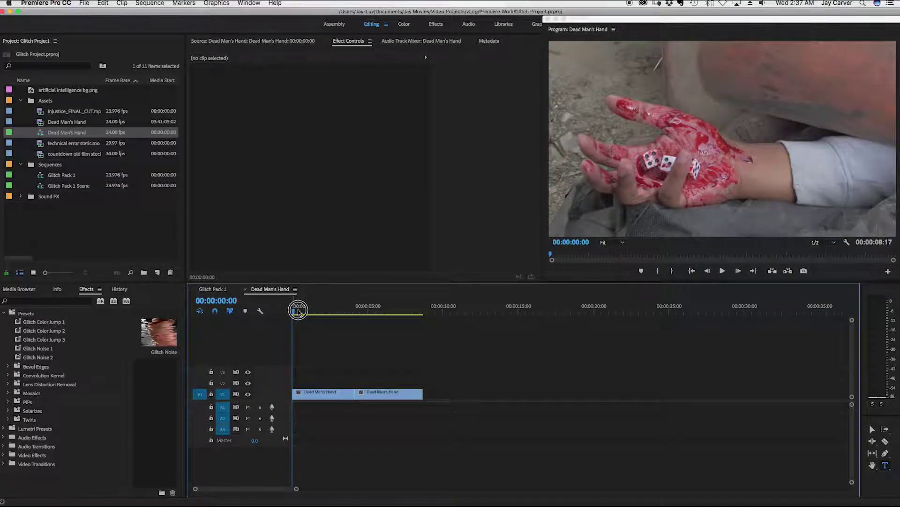
{"action": "left_click", "coordinate": [300, 312]}
{"action": "mouse_move", "coordinate": [301, 312]}
{"action": "left_mouse_down"}
{"action": "mouse_move", "coordinate": [406, 316]}
{"action": "mouse_move", "coordinate": [299, 308]}
{"action": "left_mouse_up"}
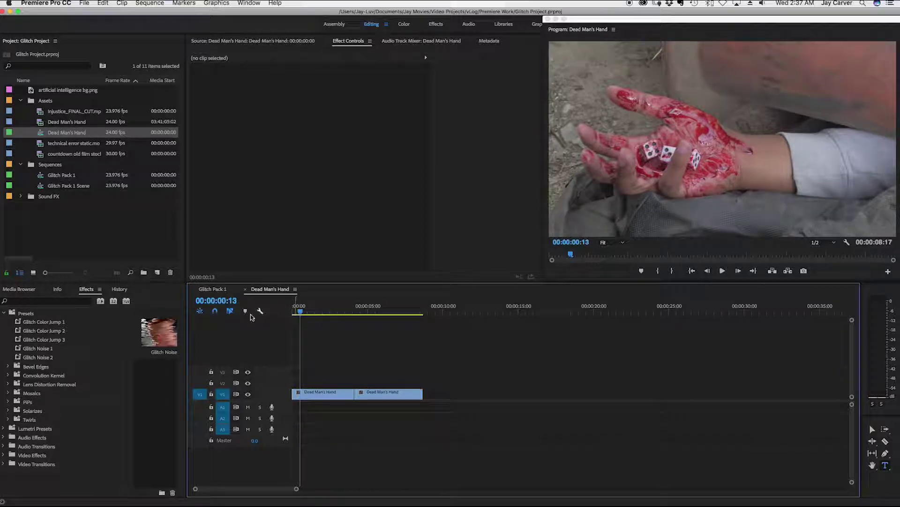
Import Glitch Color Jump 4.prfpset from the Glitch Pack 1.0 folder into the Presets folder
{"action": "left_click", "coordinate": [31, 315]}
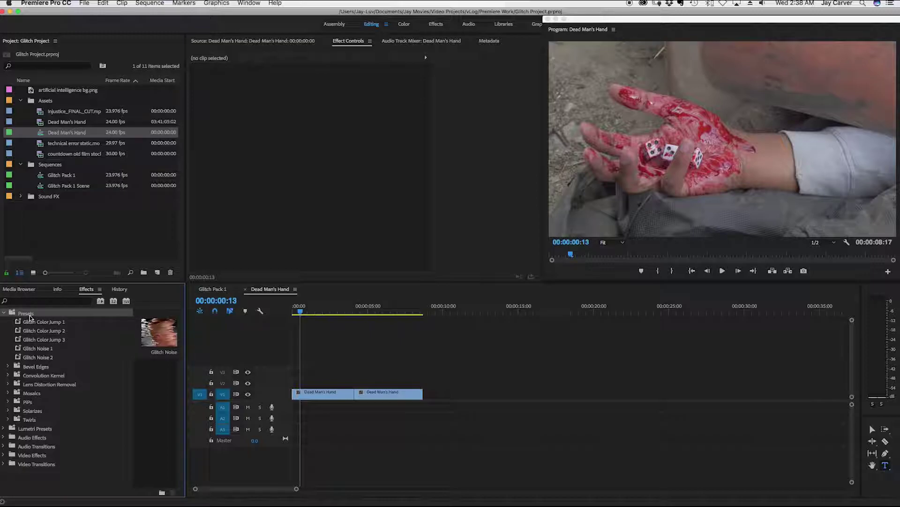
{"action": "right_click", "coordinate": [28, 319]}
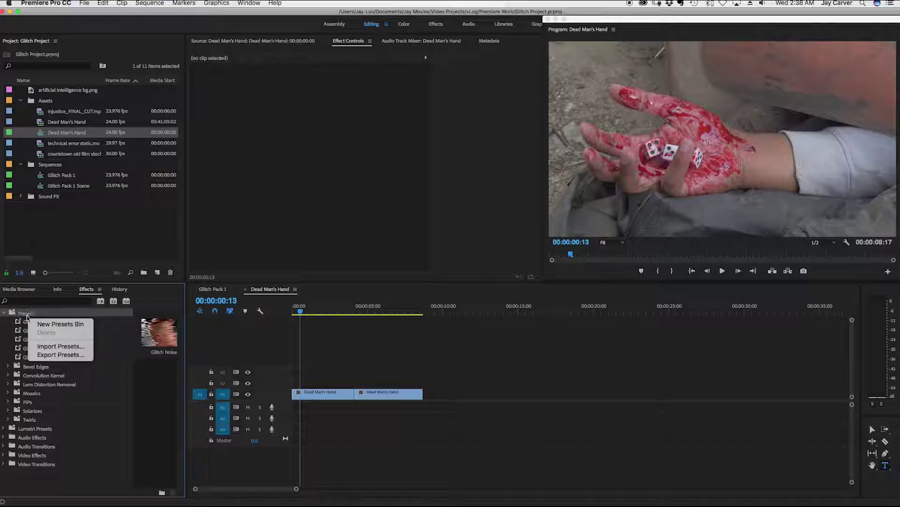
{"action": "left_click", "coordinate": [46, 347]}
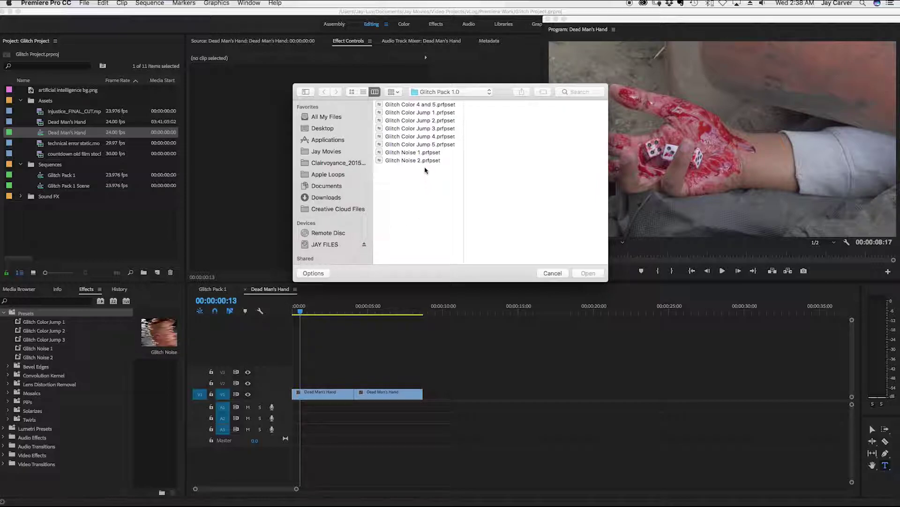
{"action": "left_click", "coordinate": [426, 136]}
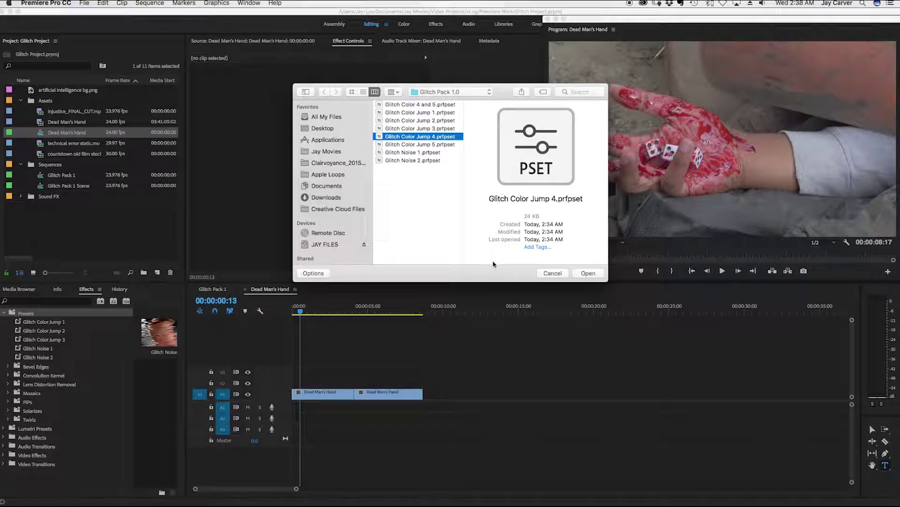
{"action": "left_click", "coordinate": [590, 274]}
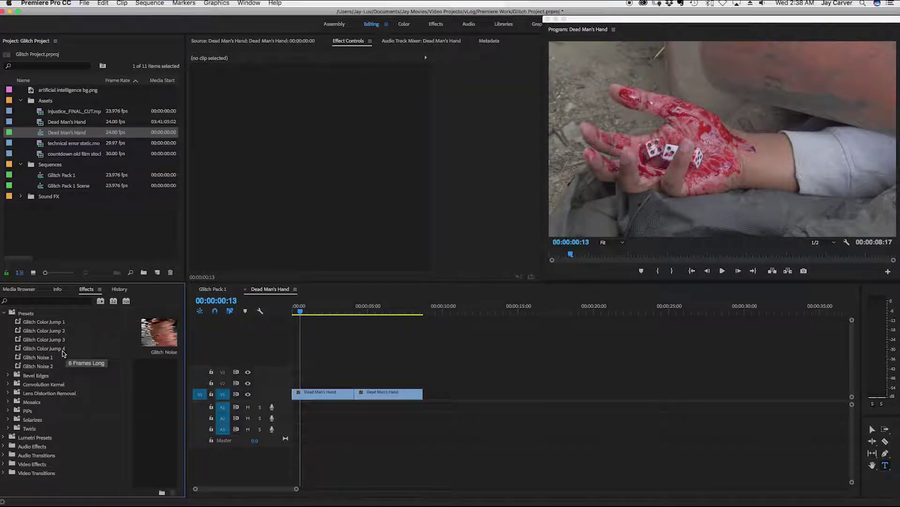
Delete the Glitch Color Jump 4 preset from the Presets folder and confirm
{"action": "left_click", "coordinate": [63, 350]}
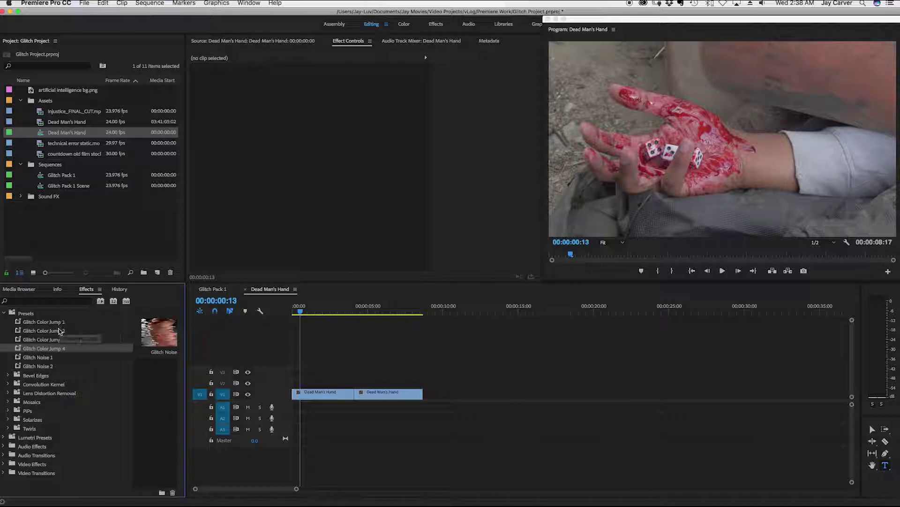
{"action": "right_click", "coordinate": [51, 349]}
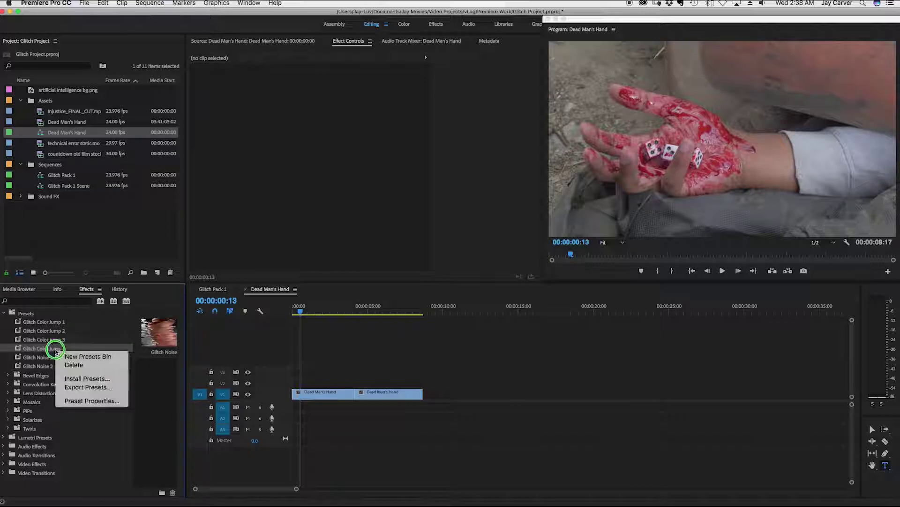
{"action": "left_click", "coordinate": [74, 365]}
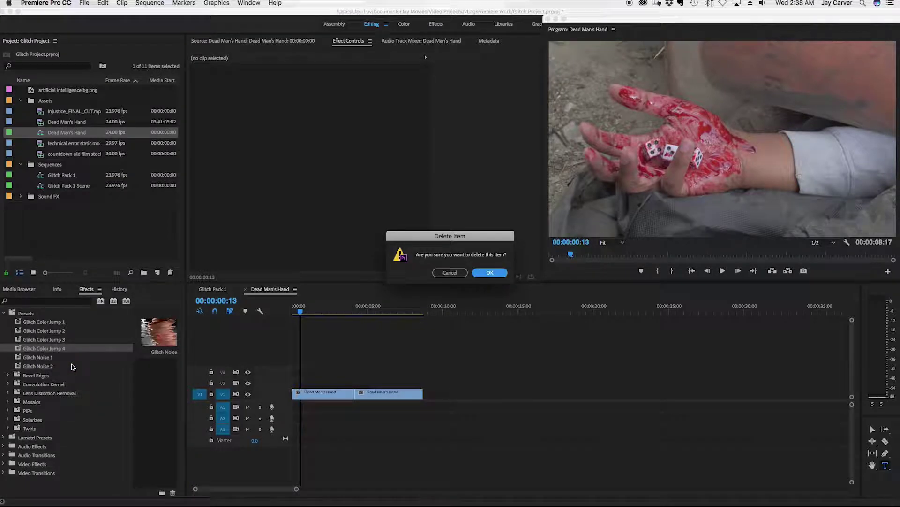
{"action": "left_click", "coordinate": [489, 273]}
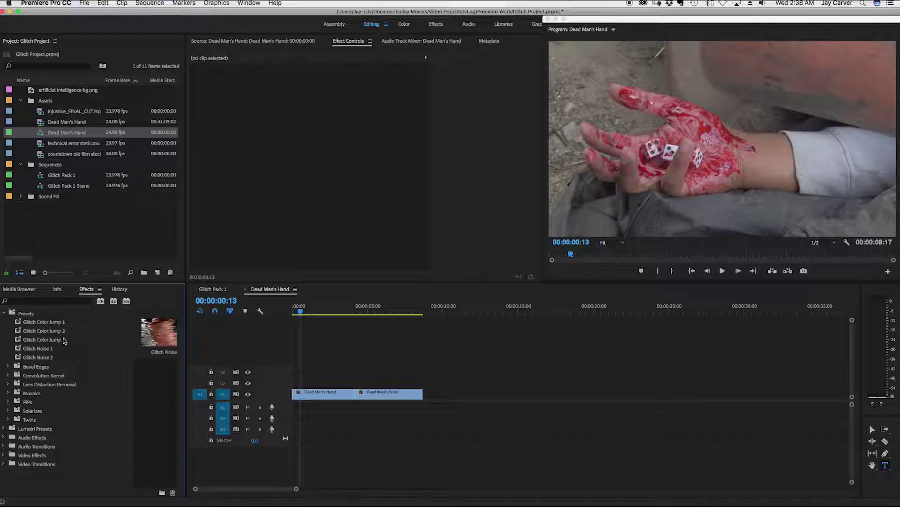
{"action": "left_click", "coordinate": [27, 313]}
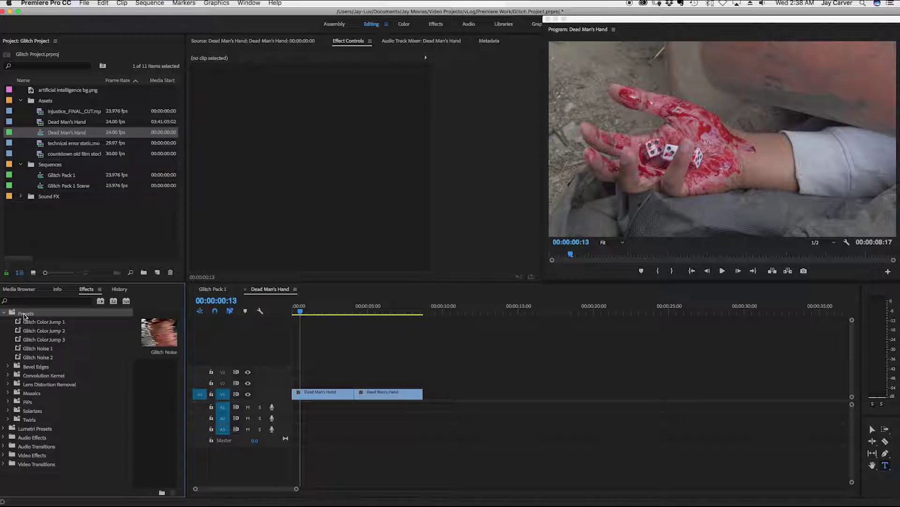
Import the combined Glitch Color 4 and 5.prfpset file into the Presets folder
{"action": "right_click", "coordinate": [26, 313]}
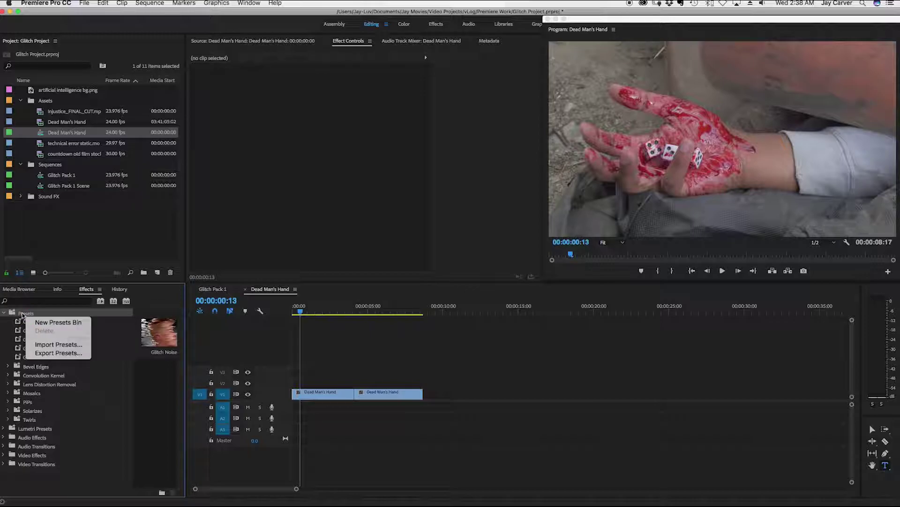
{"action": "left_click", "coordinate": [46, 343]}
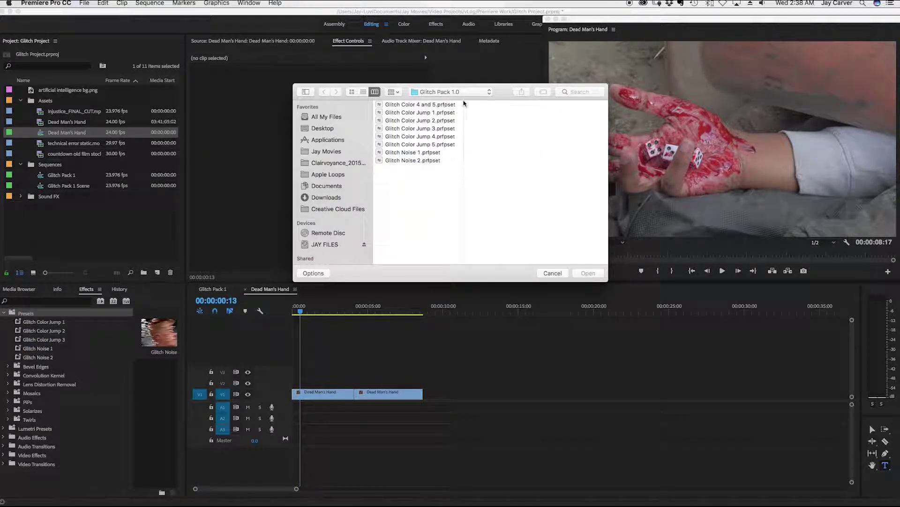
{"action": "left_click", "coordinate": [419, 152]}
{"action": "left_click", "coordinate": [419, 145]}
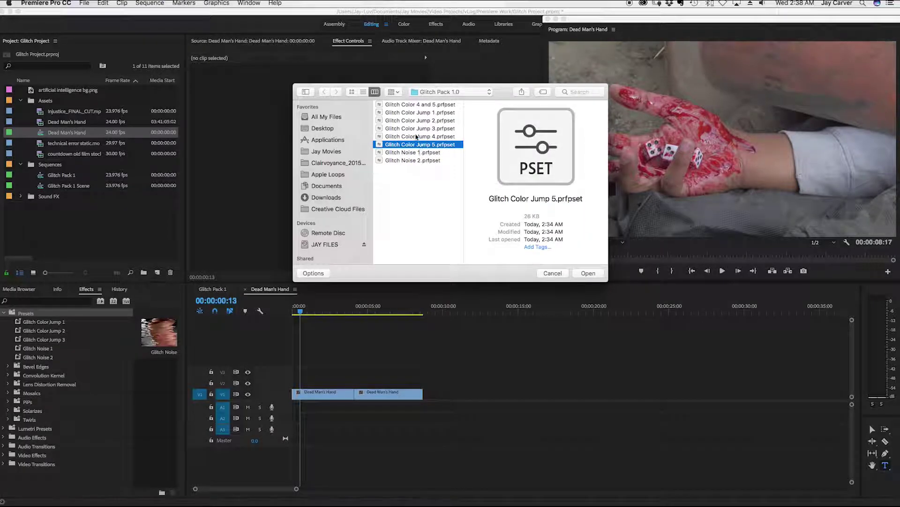
{"action": "left_click", "coordinate": [416, 105]}
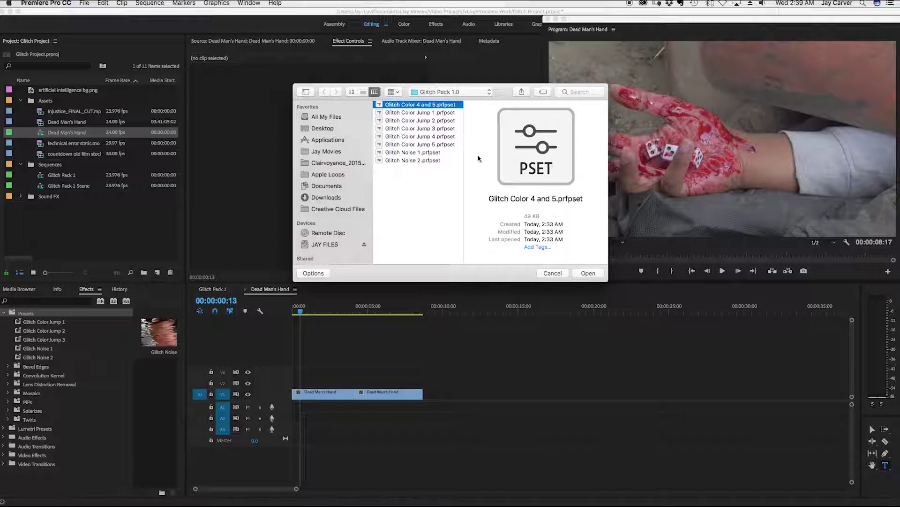
{"action": "left_click", "coordinate": [588, 272]}
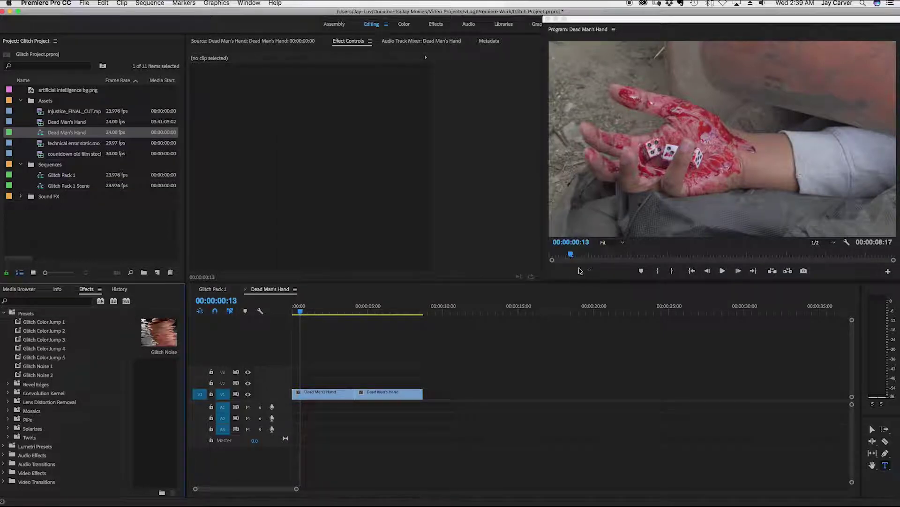
Drag the Glitch Color Jump 4 preset onto the first Dead Man's Hand clip on the timeline
{"action": "left_click", "coordinate": [53, 350]}
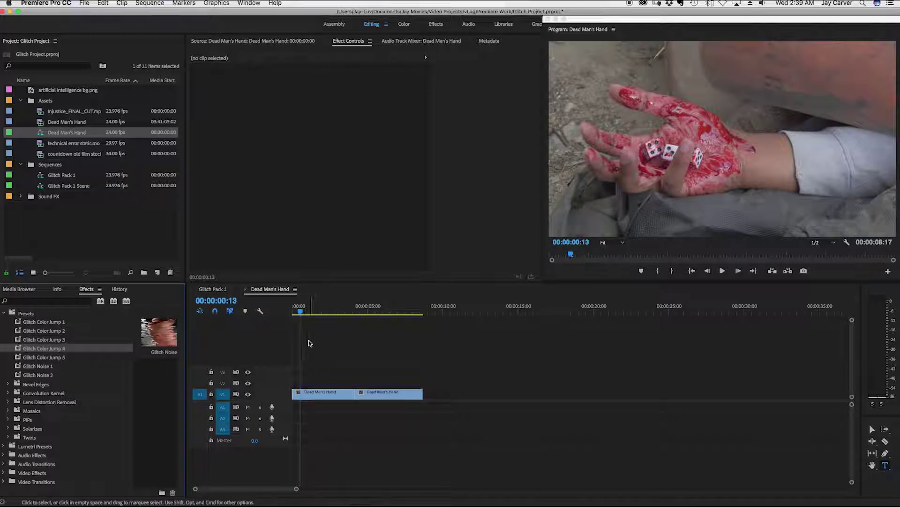
{"action": "mouse_move", "coordinate": [302, 310]}
{"action": "left_mouse_down"}
{"action": "mouse_move", "coordinate": [381, 313]}
{"action": "mouse_move", "coordinate": [292, 311]}
{"action": "left_mouse_up"}
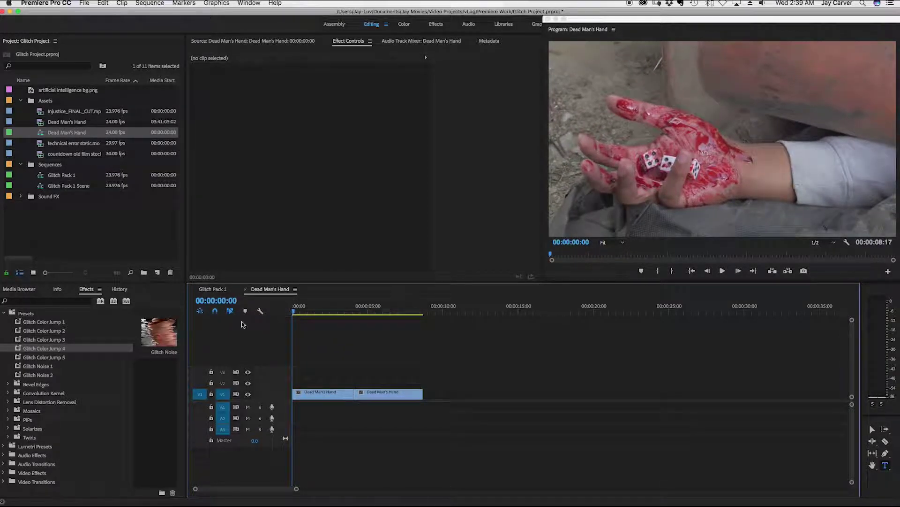
{"action": "left_click", "coordinate": [47, 326]}
{"action": "left_click", "coordinate": [43, 350]}
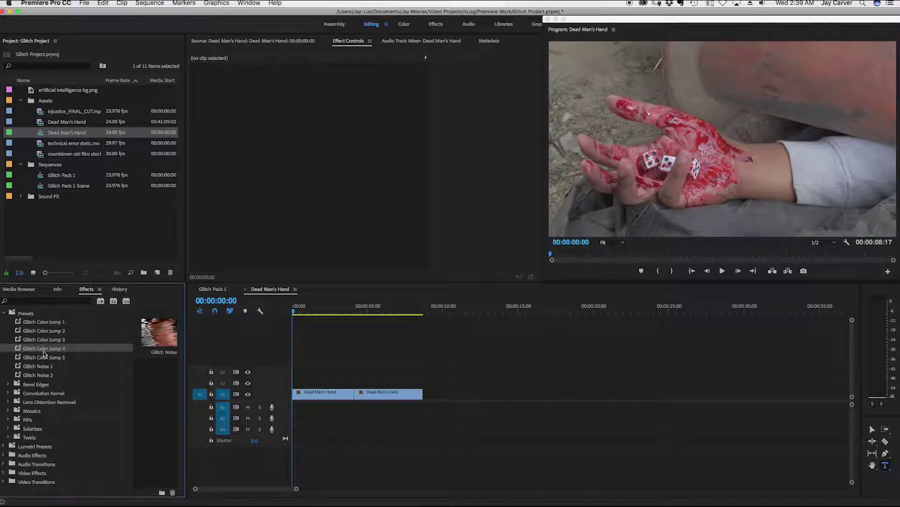
{"action": "left_click_drag", "start_coordinate": [41, 353], "coordinate": [296, 388]}
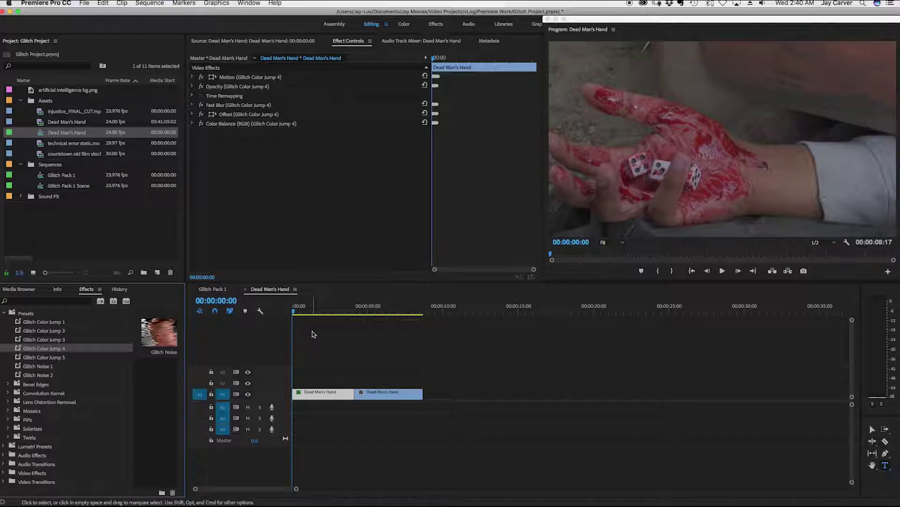
Play back the glitched clip from the start, then undo the Glitch Color Jump 4 preset
{"action": "left_click_drag", "start_coordinate": [295, 311], "coordinate": [291, 312]}
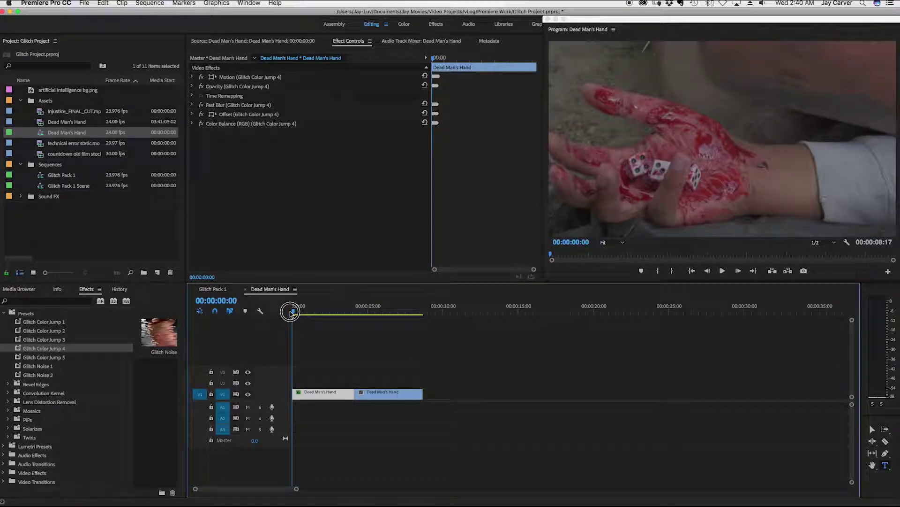
{"action": "key", "text": "space"}
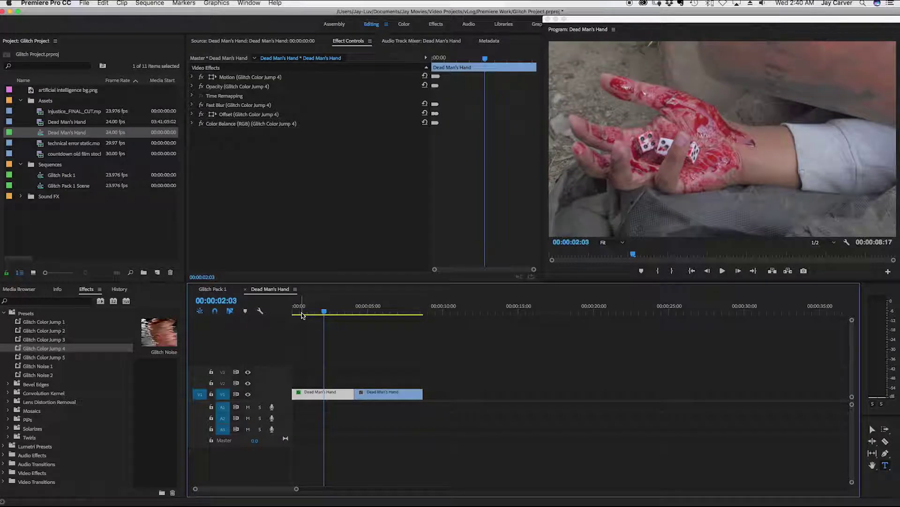
{"action": "left_click_drag", "start_coordinate": [302, 313], "coordinate": [292, 312]}
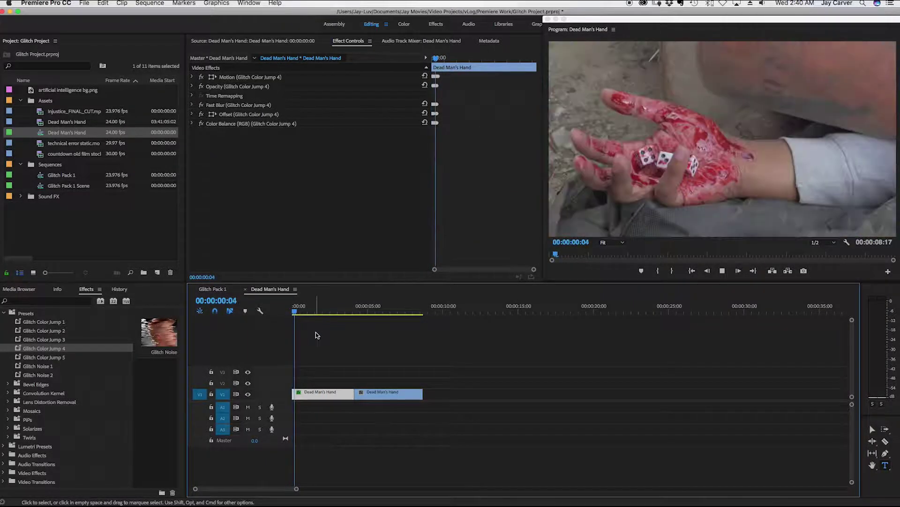
{"action": "key", "text": "space"}
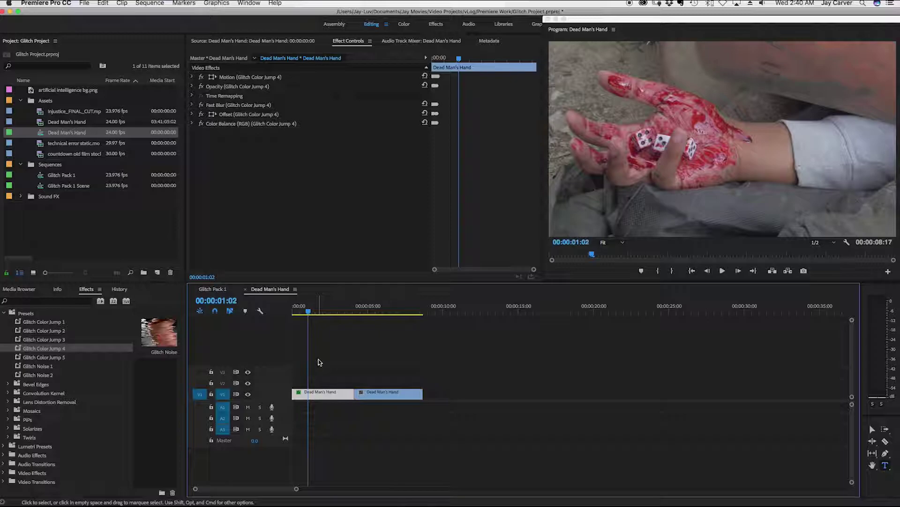
{"action": "key", "text": "super+z"}
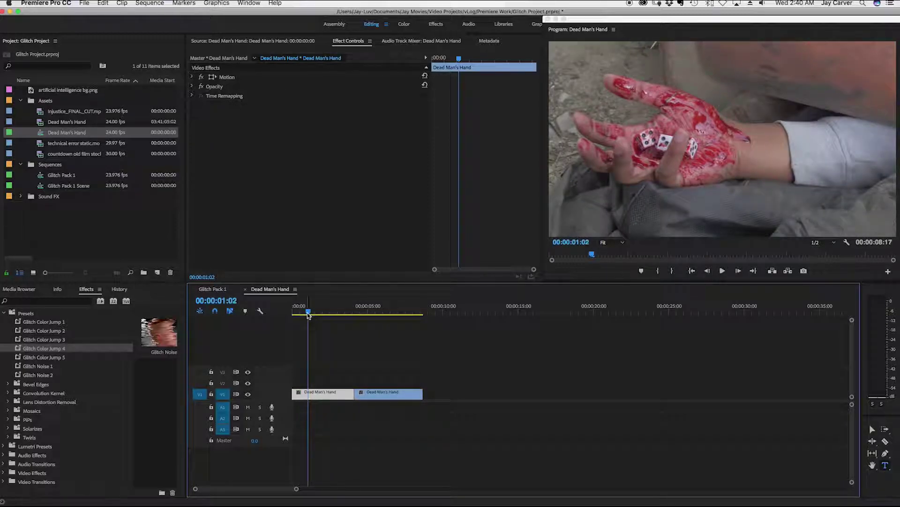
Alt-drag copies of both Dead Man's Hand clips up onto V2 above the originals
{"action": "left_click_drag", "start_coordinate": [308, 315], "coordinate": [290, 314]}
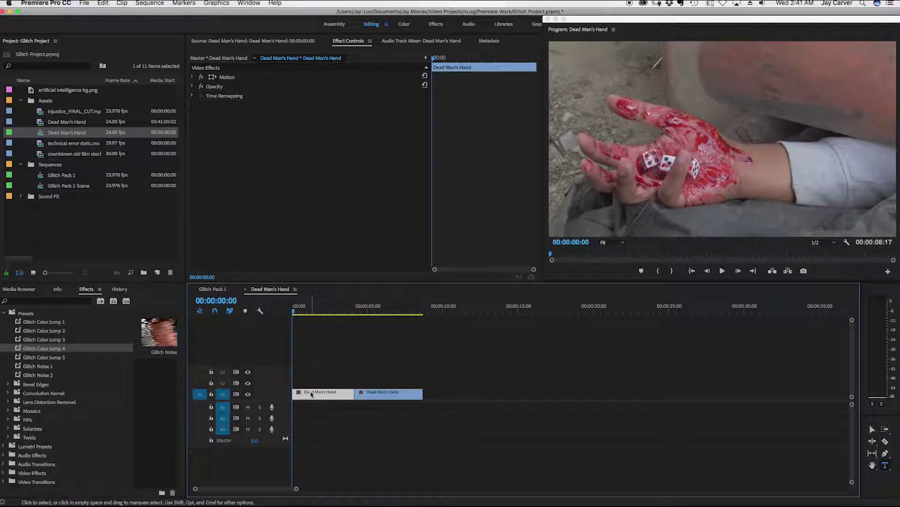
{"action": "left_click_drag", "start_coordinate": [311, 394], "coordinate": [312, 381]}
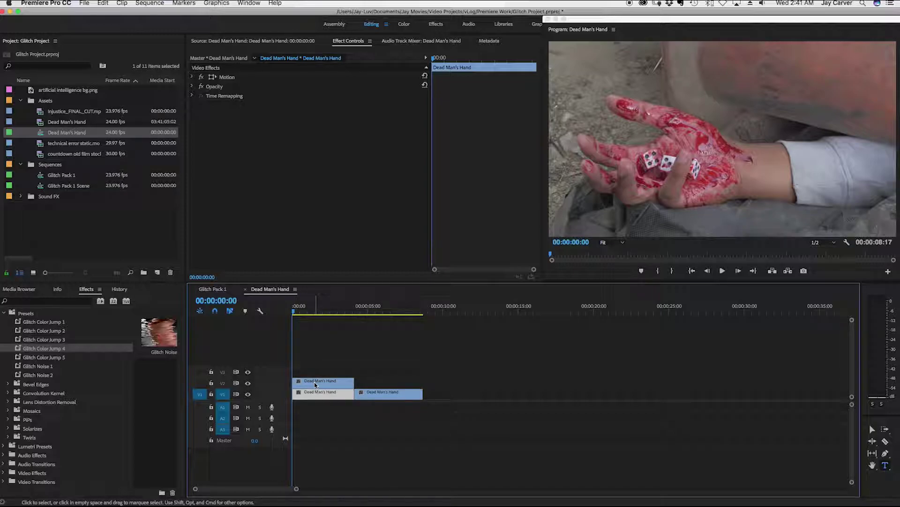
{"action": "left_click", "coordinate": [329, 394]}
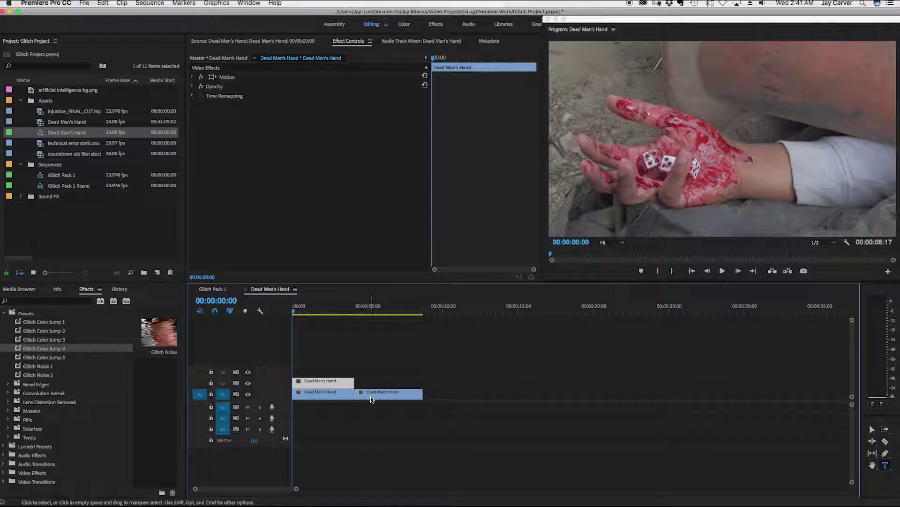
{"action": "left_click", "coordinate": [375, 398], "text": "shift"}
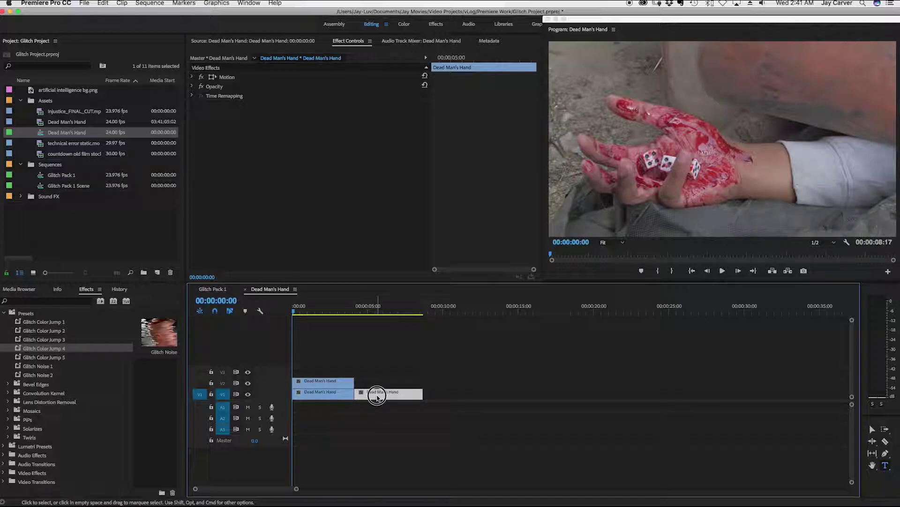
{"action": "left_click_drag", "start_coordinate": [378, 398], "coordinate": [378, 387]}
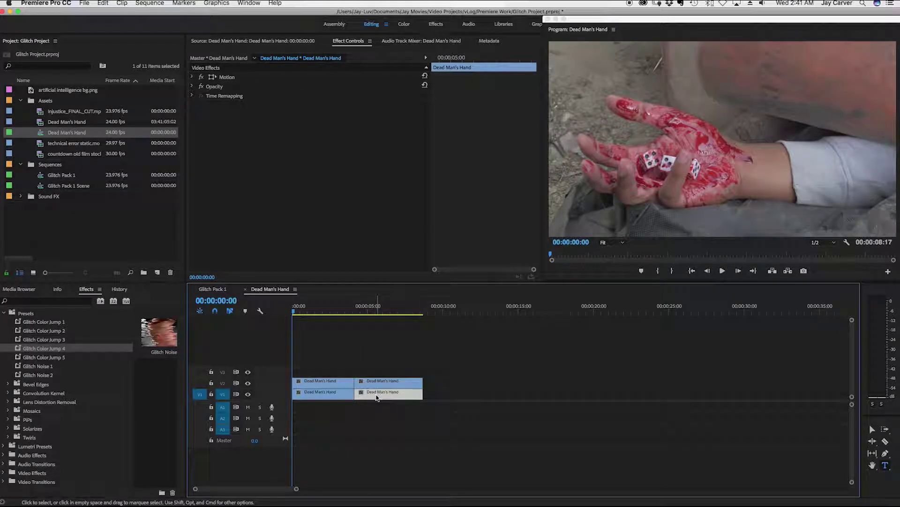
{"action": "left_click", "coordinate": [308, 383]}
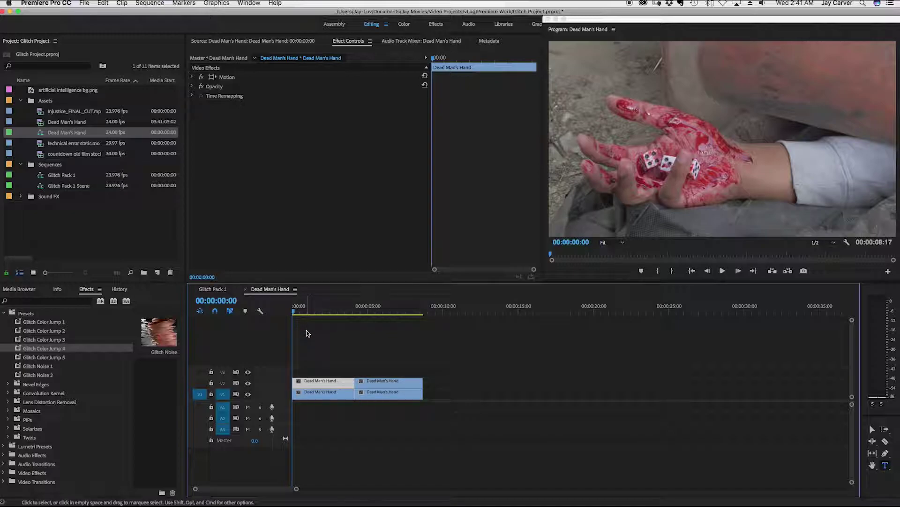
Slice the V2 copies into short pieces with the Razor tool at several points
{"action": "left_click_drag", "start_coordinate": [296, 310], "coordinate": [304, 313]}
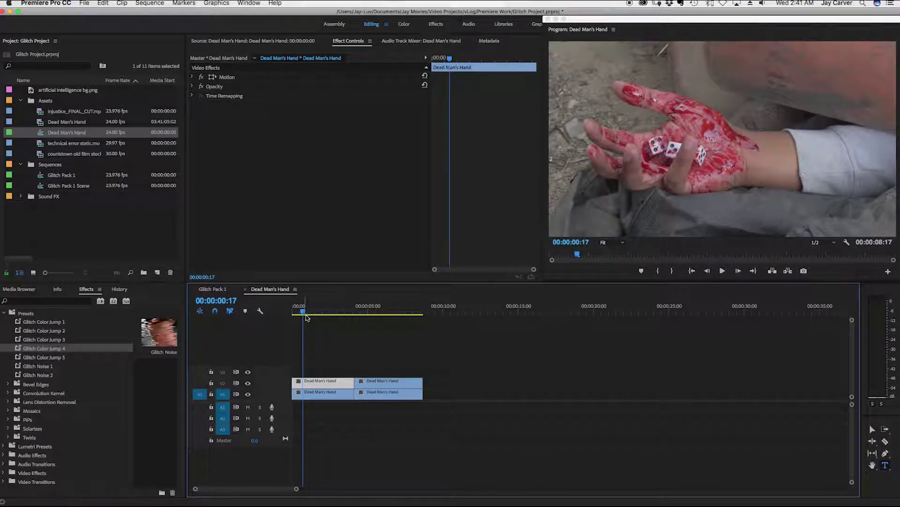
{"action": "key", "text": "c"}
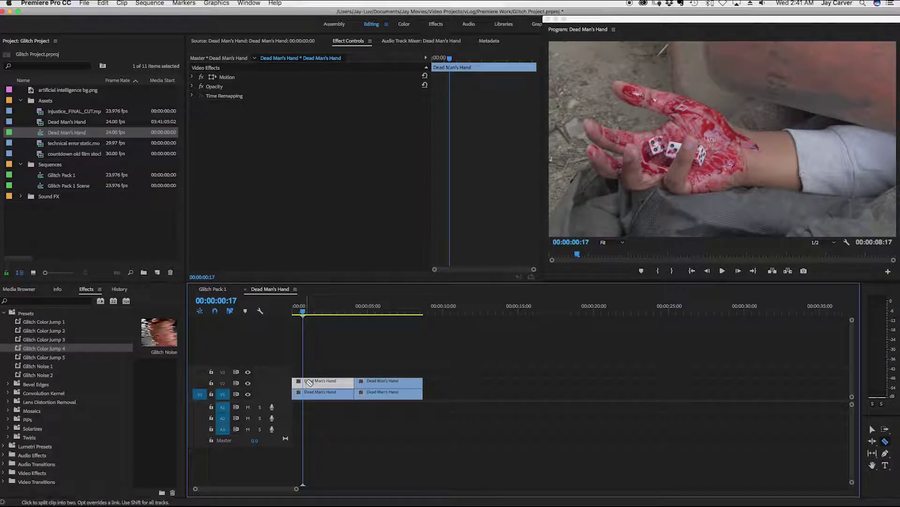
{"action": "left_click", "coordinate": [307, 383]}
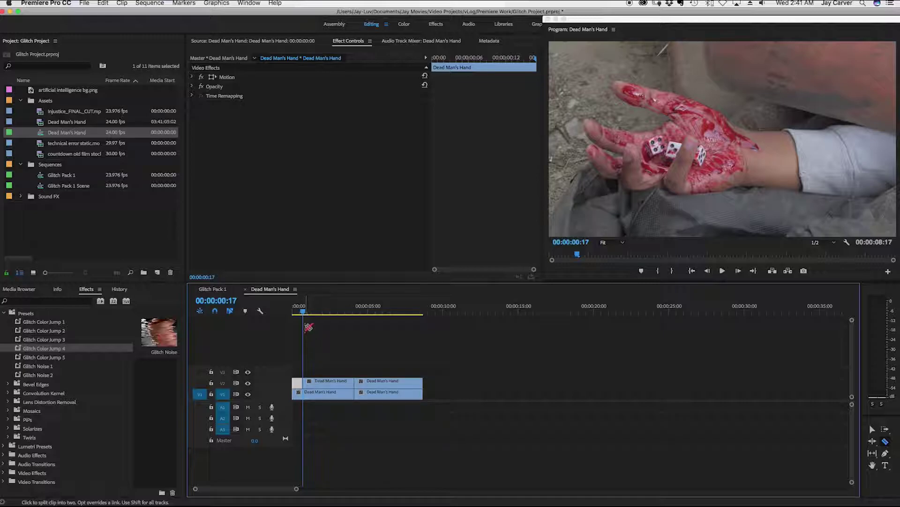
{"action": "left_click_drag", "start_coordinate": [303, 312], "coordinate": [316, 311]}
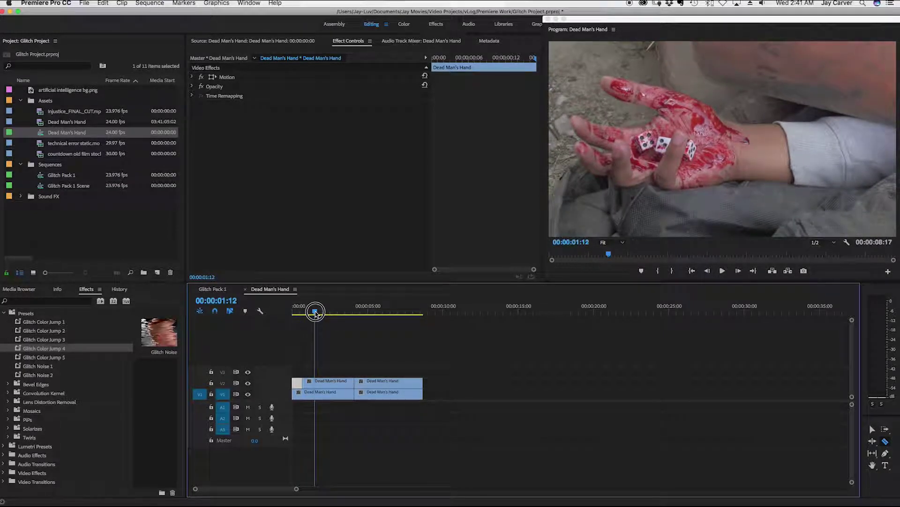
{"action": "left_click", "coordinate": [319, 382]}
{"action": "left_click_drag", "start_coordinate": [315, 312], "coordinate": [366, 313]}
{"action": "left_click", "coordinate": [329, 381]}
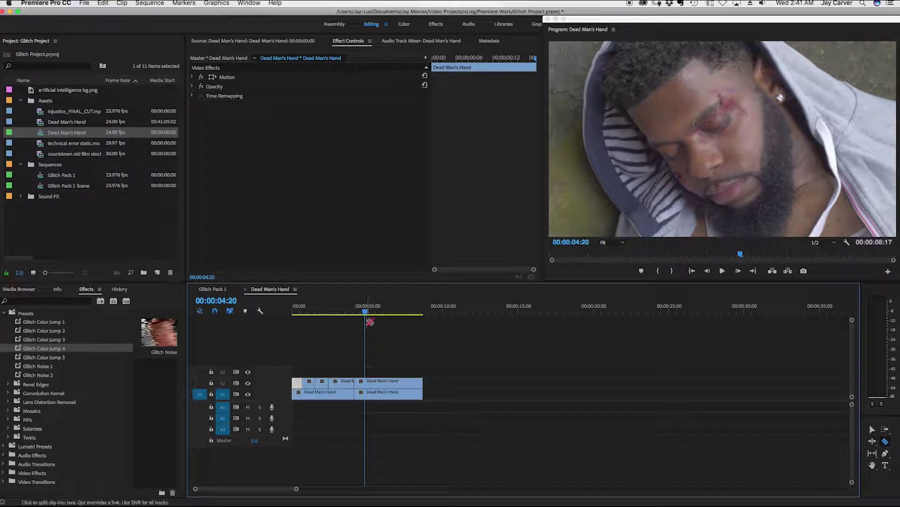
{"action": "left_click", "coordinate": [368, 382]}
{"action": "left_click", "coordinate": [389, 381]}
{"action": "left_click", "coordinate": [413, 382]}
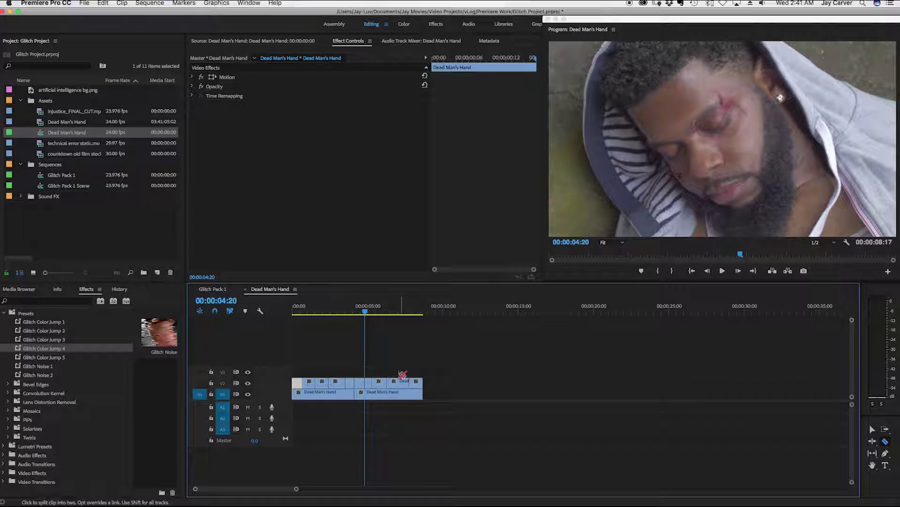
{"action": "key", "text": "v"}
{"action": "left_click_drag", "start_coordinate": [365, 310], "coordinate": [289, 315]}
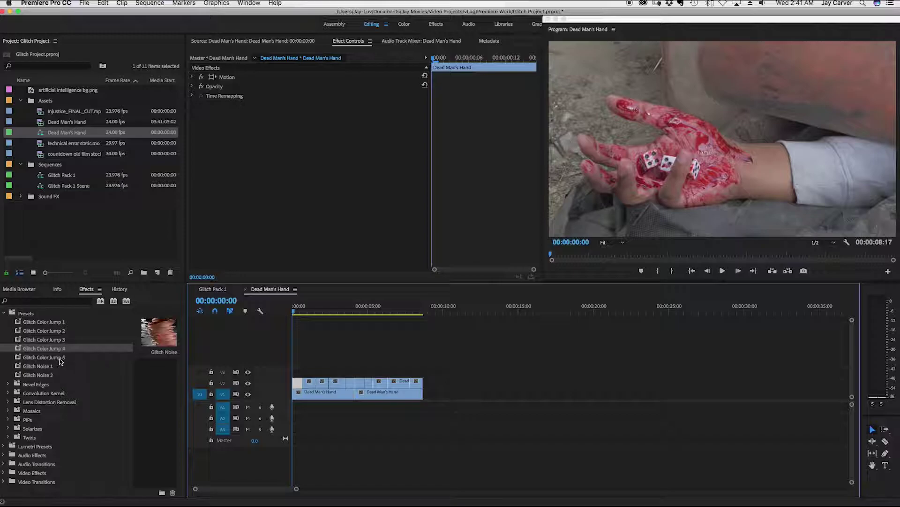
Apply Glitch Color Jump 5, Noise 1, Noise 2, and Jump 2, 1, 2, 3, 4 to successive V2 pieces
{"action": "left_click_drag", "start_coordinate": [60, 360], "coordinate": [296, 378]}
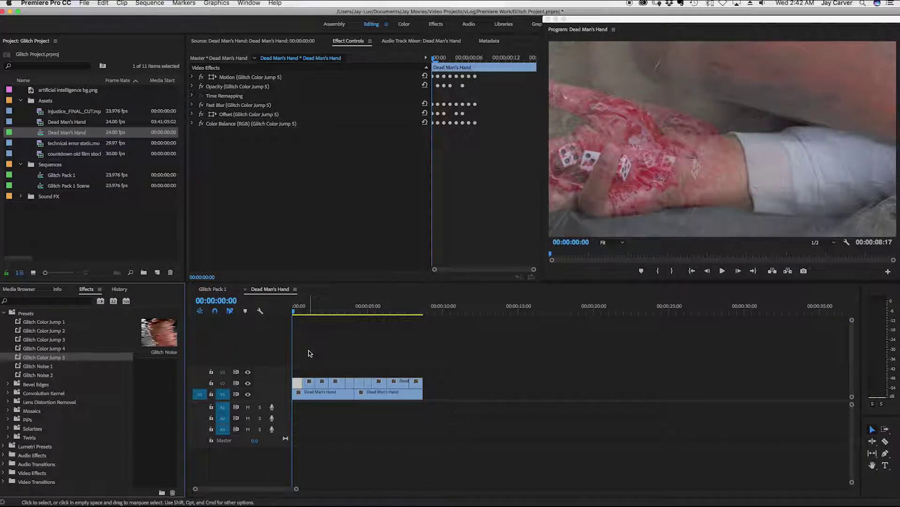
{"action": "left_click_drag", "start_coordinate": [295, 310], "coordinate": [304, 313]}
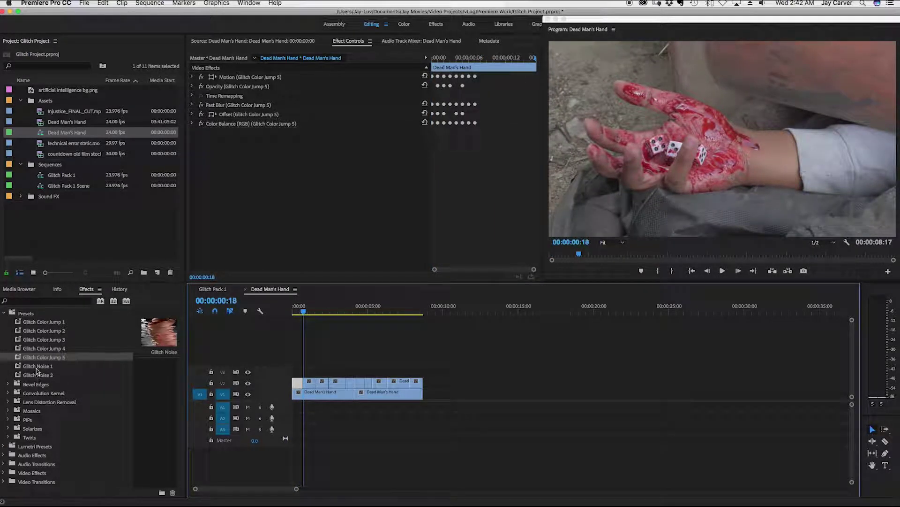
{"action": "left_click_drag", "start_coordinate": [36, 367], "coordinate": [305, 385]}
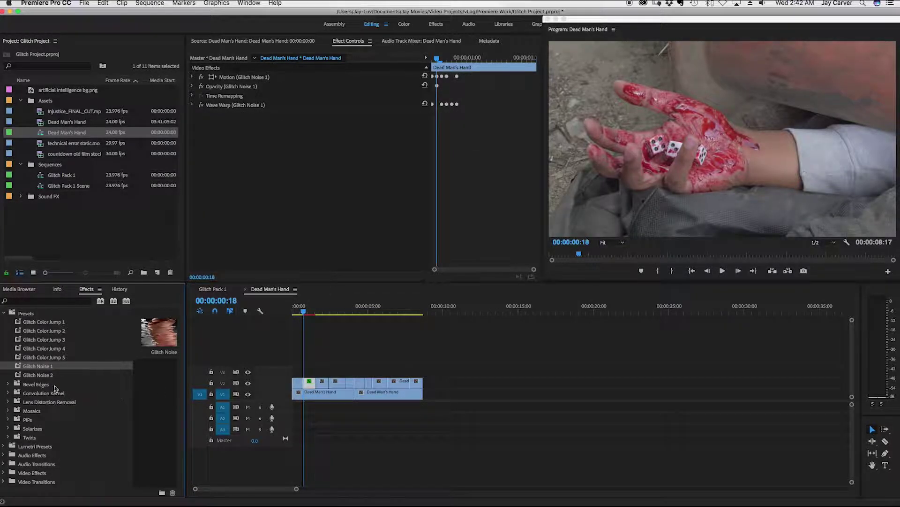
{"action": "left_click_drag", "start_coordinate": [37, 378], "coordinate": [341, 386]}
{"action": "left_click_drag", "start_coordinate": [49, 330], "coordinate": [319, 382]}
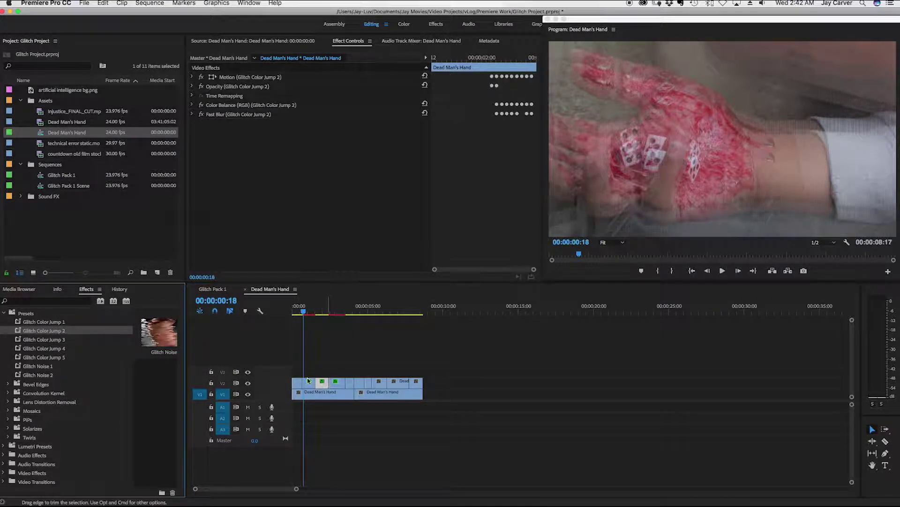
{"action": "left_click_drag", "start_coordinate": [52, 322], "coordinate": [363, 384]}
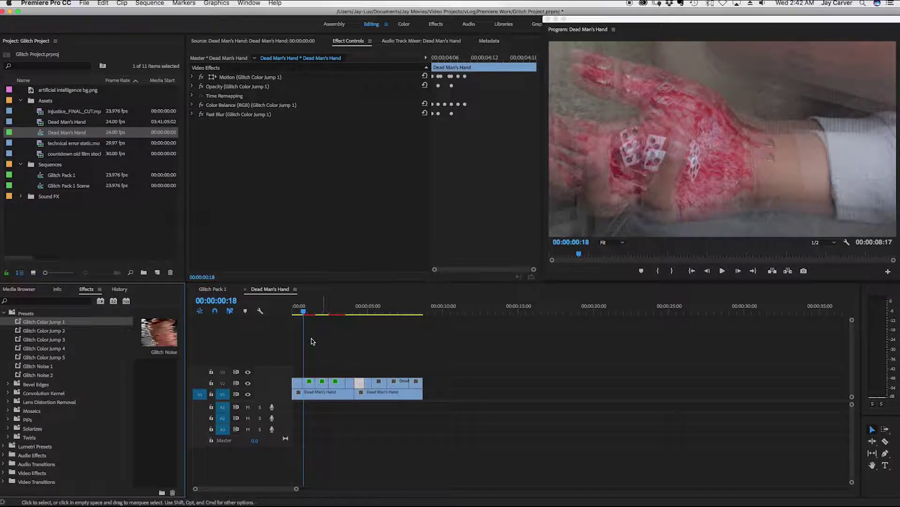
{"action": "left_click_drag", "start_coordinate": [61, 331], "coordinate": [369, 383]}
{"action": "left_click_drag", "start_coordinate": [58, 339], "coordinate": [398, 384]}
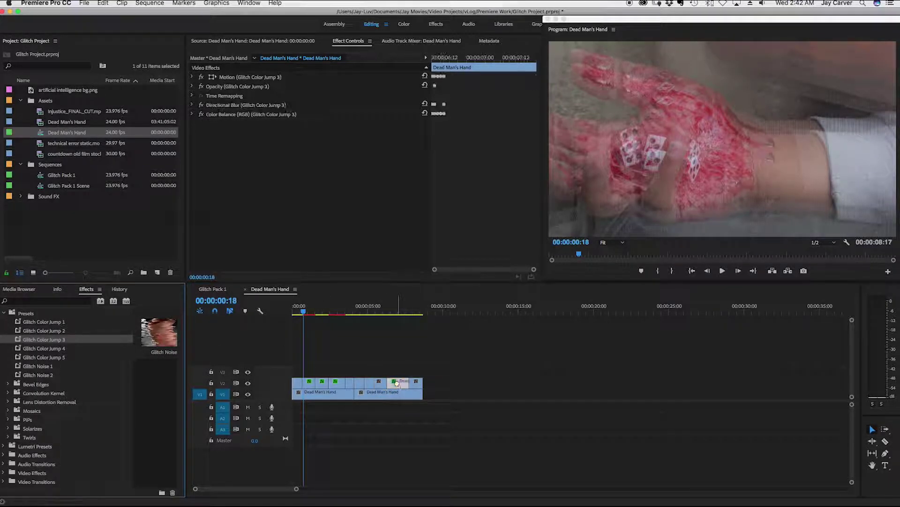
{"action": "left_click_drag", "start_coordinate": [56, 350], "coordinate": [418, 386]}
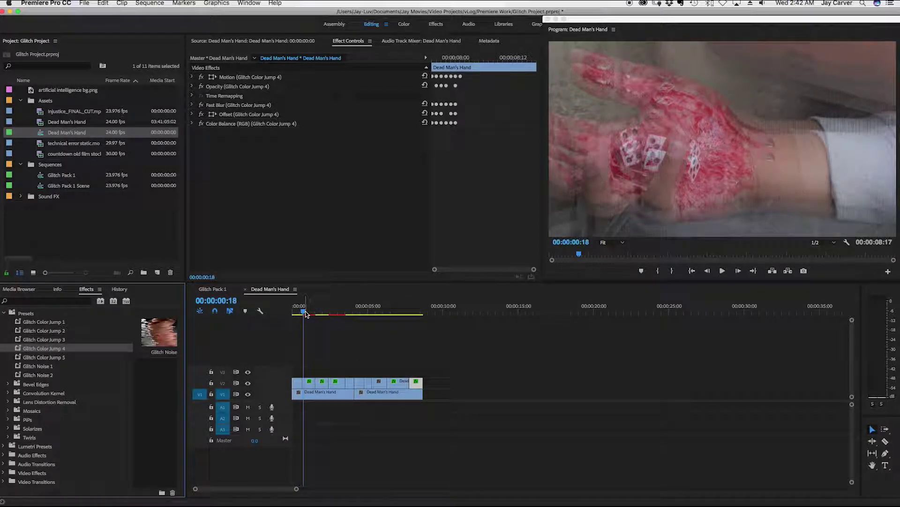
Play the glitched sequence from the start, deselect, and park the playhead back near the start
{"action": "left_click", "coordinate": [288, 312]}
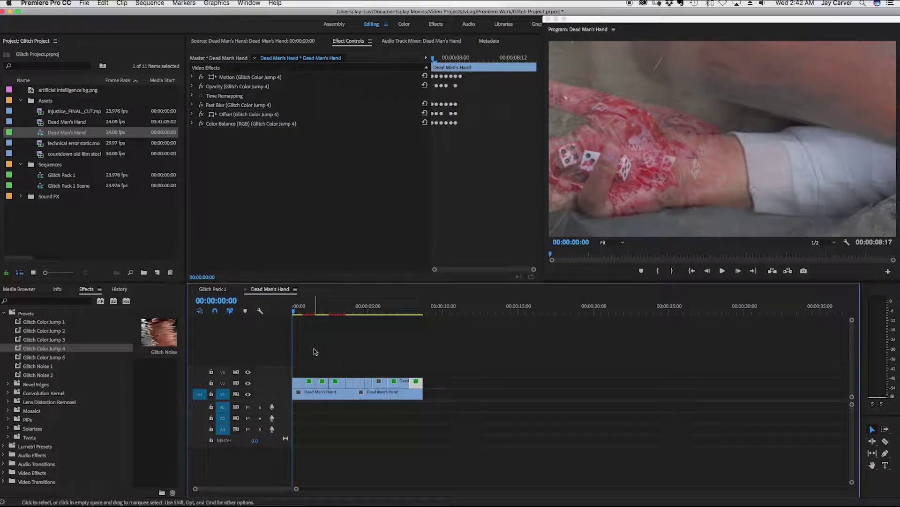
{"action": "key", "text": "space"}
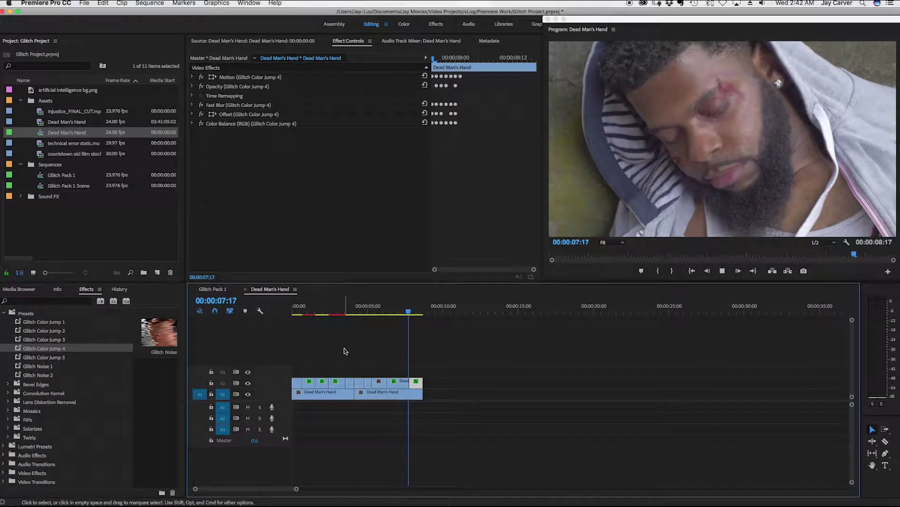
{"action": "key", "text": "space"}
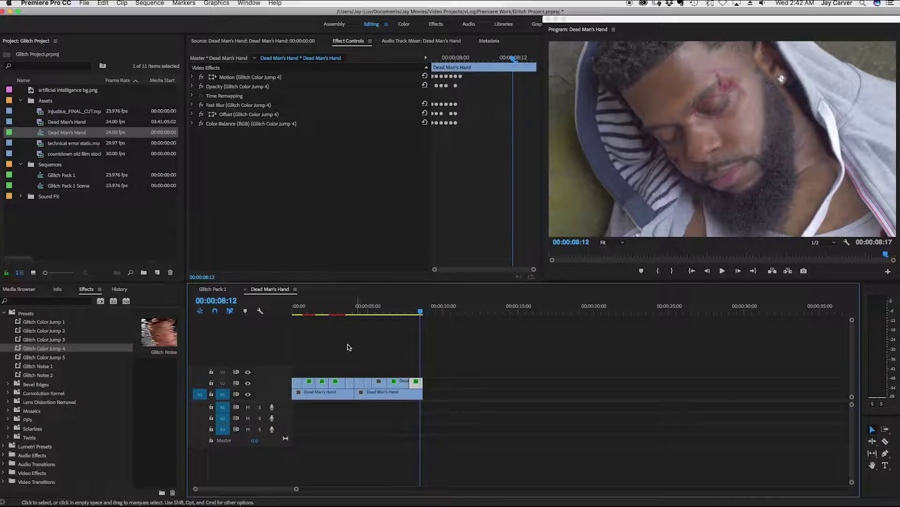
{"action": "left_click", "coordinate": [348, 347]}
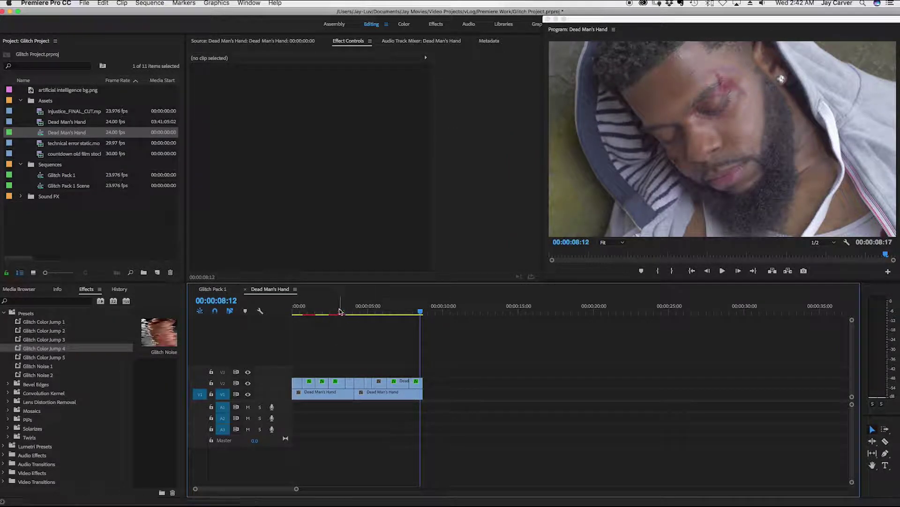
{"action": "left_click_drag", "start_coordinate": [339, 311], "coordinate": [310, 312]}
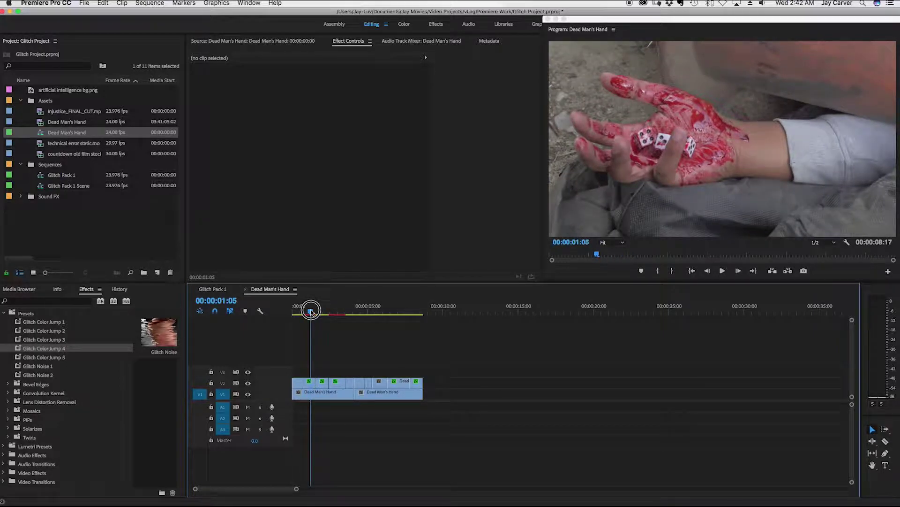
Preview from 00:00:00:13, then stack Glitch Noise 1 and Glitch Color Jump 3 on the second V2 piece
{"action": "left_click_drag", "start_coordinate": [311, 311], "coordinate": [299, 312]}
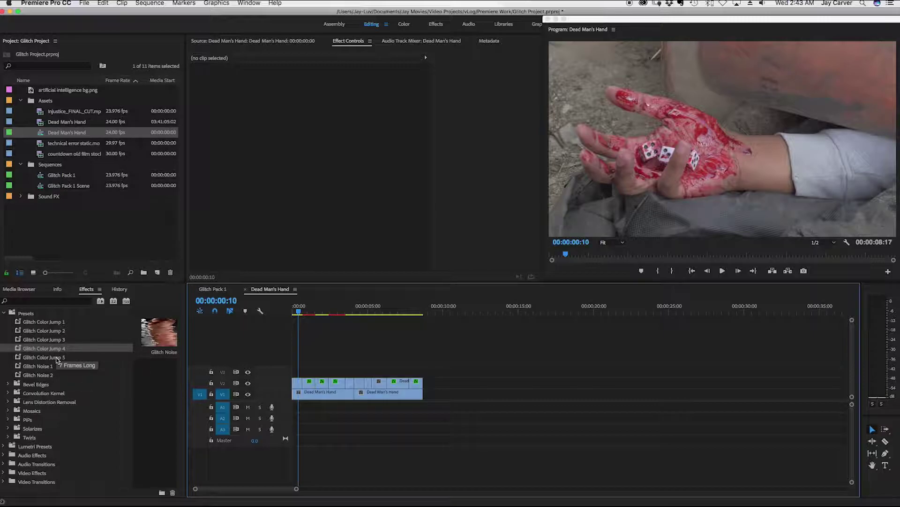
{"action": "left_click", "coordinate": [301, 311]}
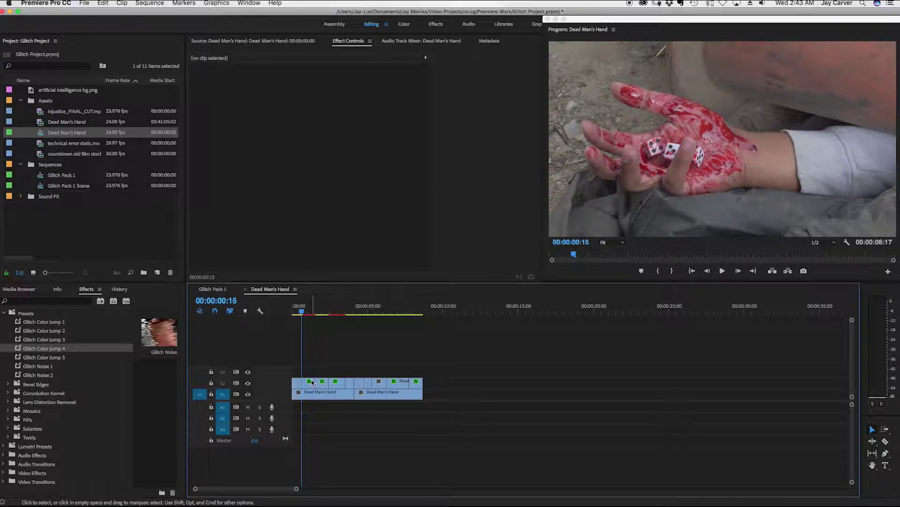
{"action": "key", "text": "equal"}
{"action": "key", "text": "equal"}
{"action": "left_click", "coordinate": [325, 311]}
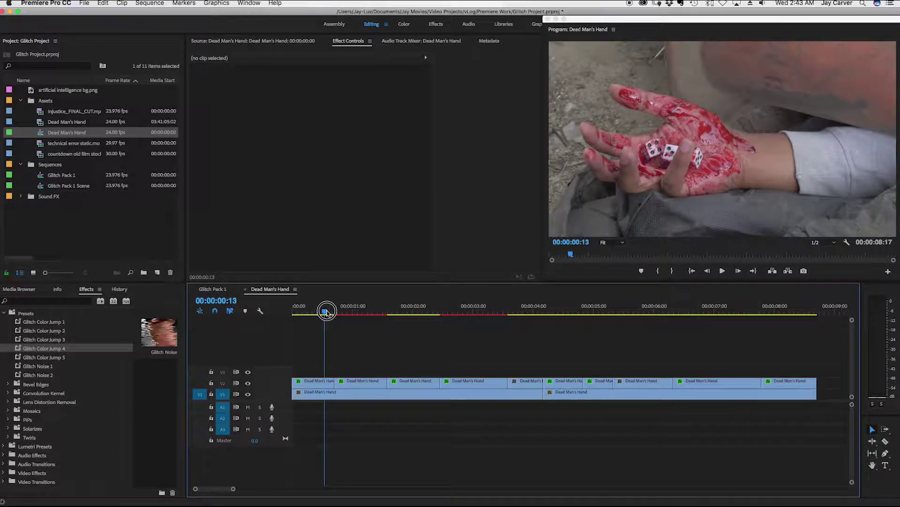
{"action": "key", "text": "space"}
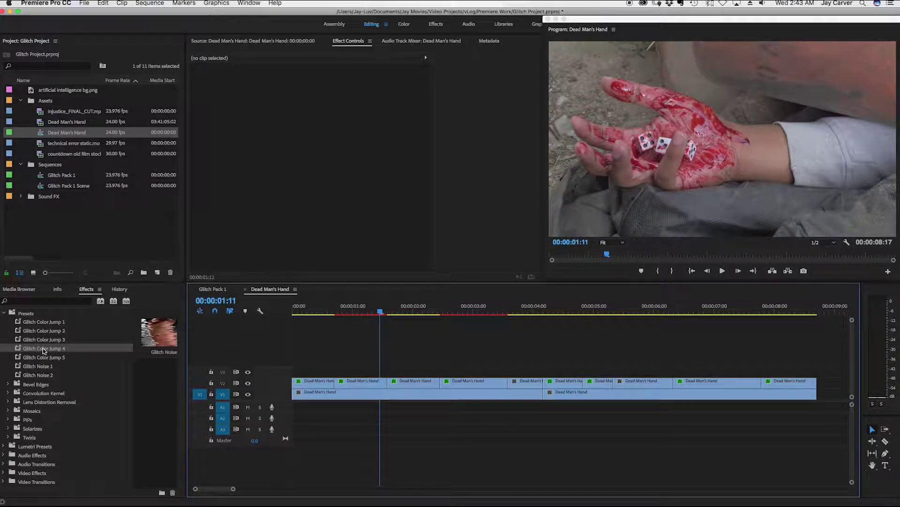
{"action": "left_click_drag", "start_coordinate": [46, 369], "coordinate": [340, 382]}
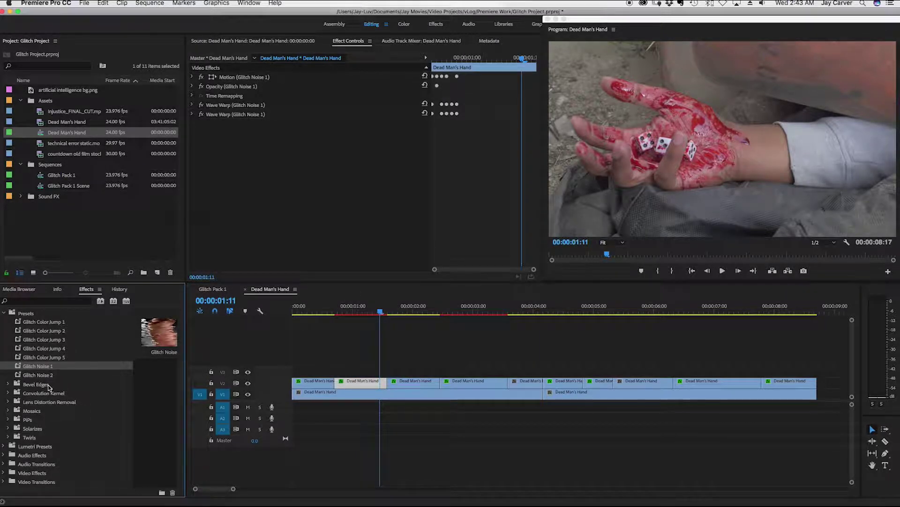
{"action": "left_click_drag", "start_coordinate": [42, 341], "coordinate": [347, 381]}
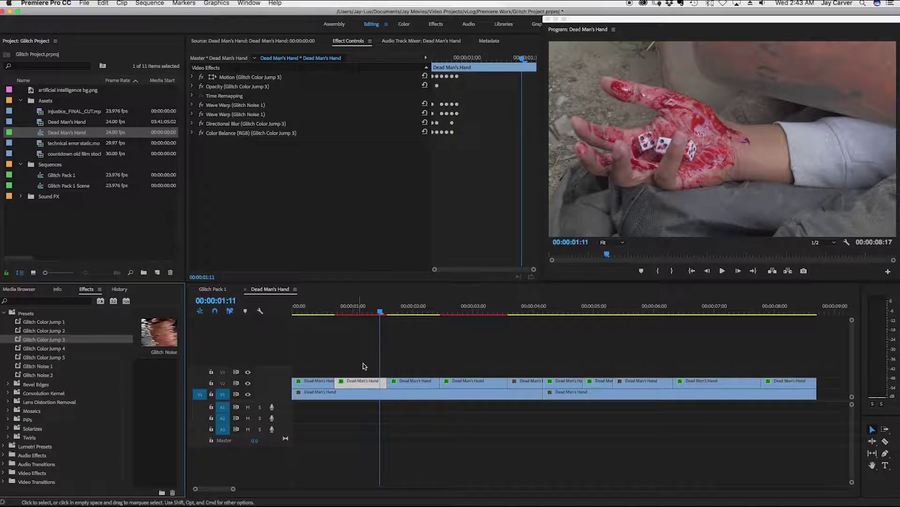
Preview the newly glitched opening from about 00:00:00:13, stopping near 00:00:03:06
{"action": "left_click", "coordinate": [327, 312]}
{"action": "key", "text": "space"}
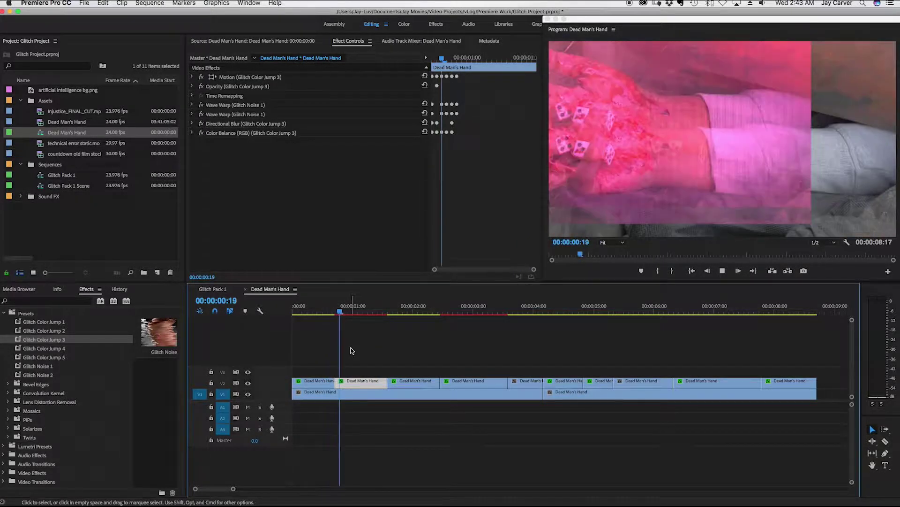
{"action": "key", "text": "space"}
{"action": "left_click", "coordinate": [326, 310]}
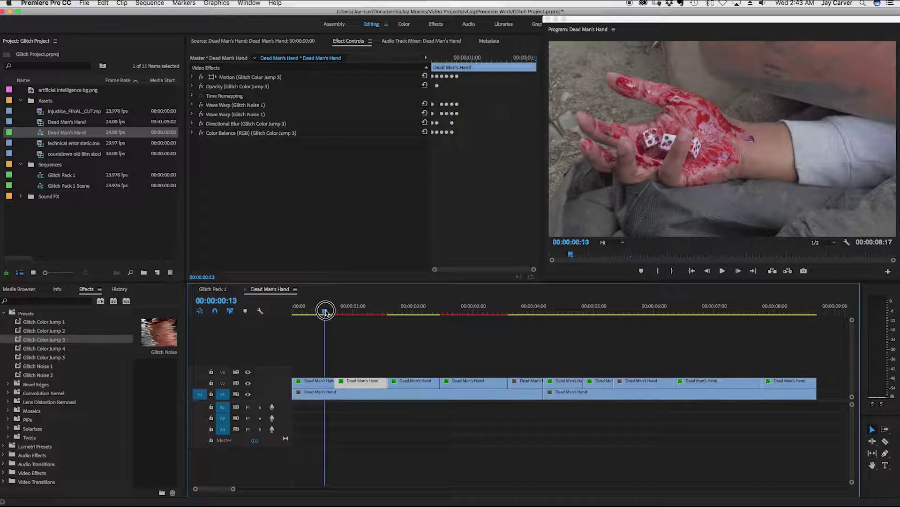
{"action": "key", "text": "space"}
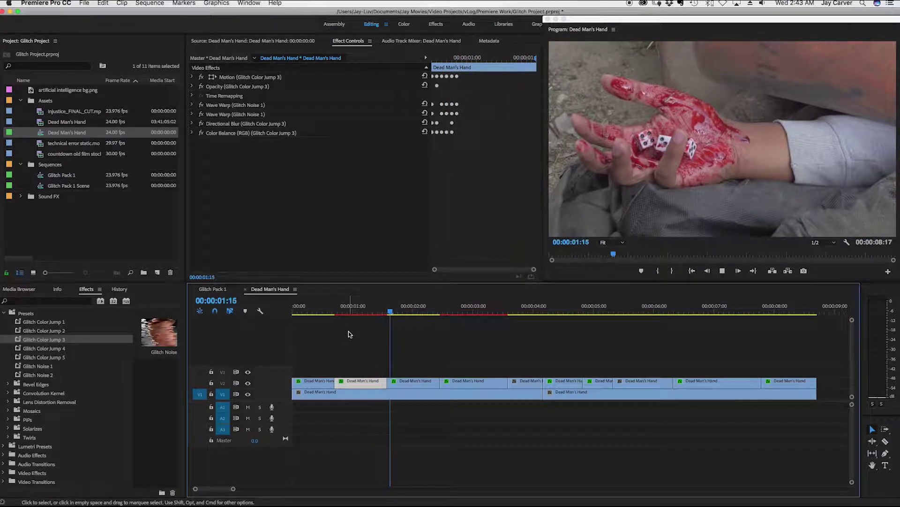
{"action": "key", "text": "space"}
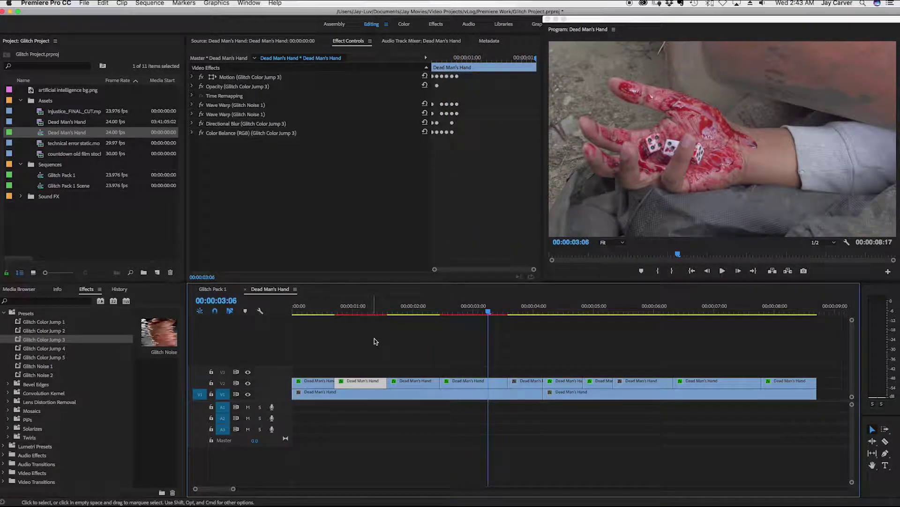
Select the first V2 piece, replay it, and park the playhead at 00:00:00:16
{"action": "left_click", "coordinate": [332, 311]}
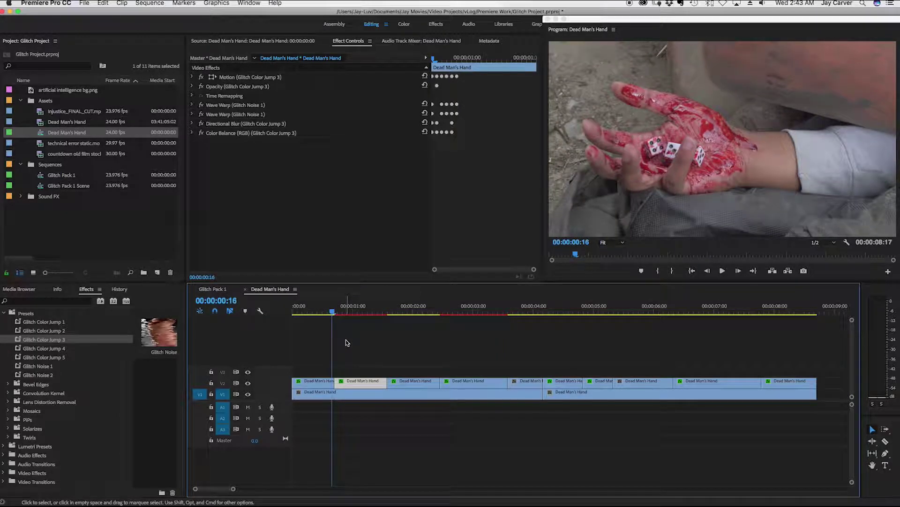
{"action": "left_click", "coordinate": [325, 311]}
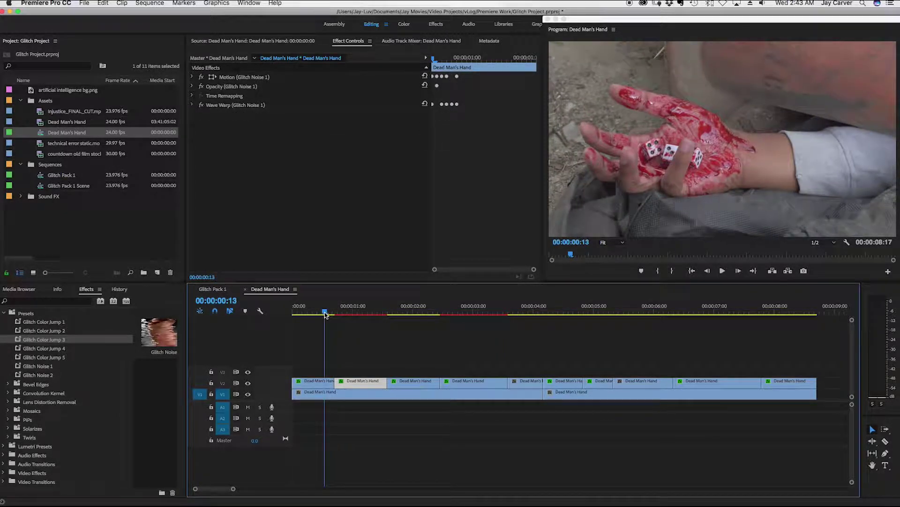
{"action": "key", "text": "space"}
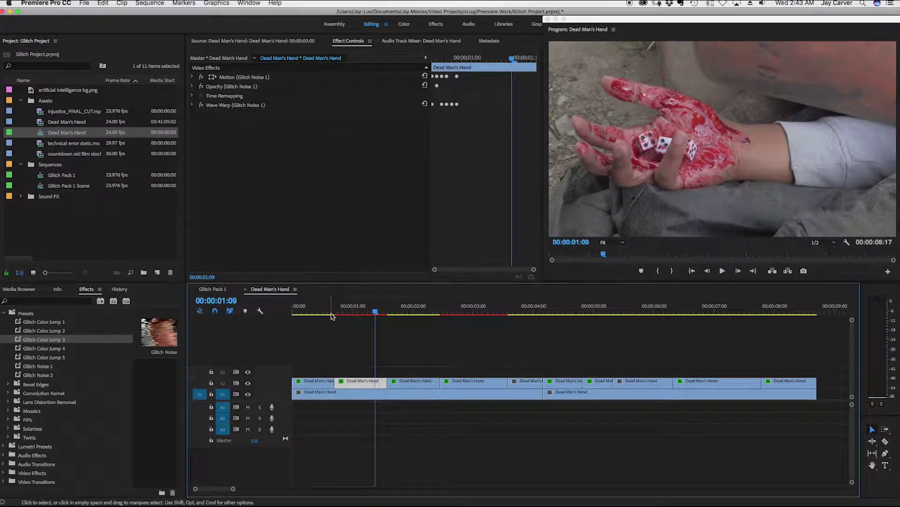
{"action": "left_click", "coordinate": [329, 310]}
{"action": "key", "text": "Right"}
{"action": "key", "text": "Right"}
Add Glitch Color Jump 2 and Glitch Color Jump 5 to the first V2 piece and play
{"action": "left_click", "coordinate": [42, 330]}
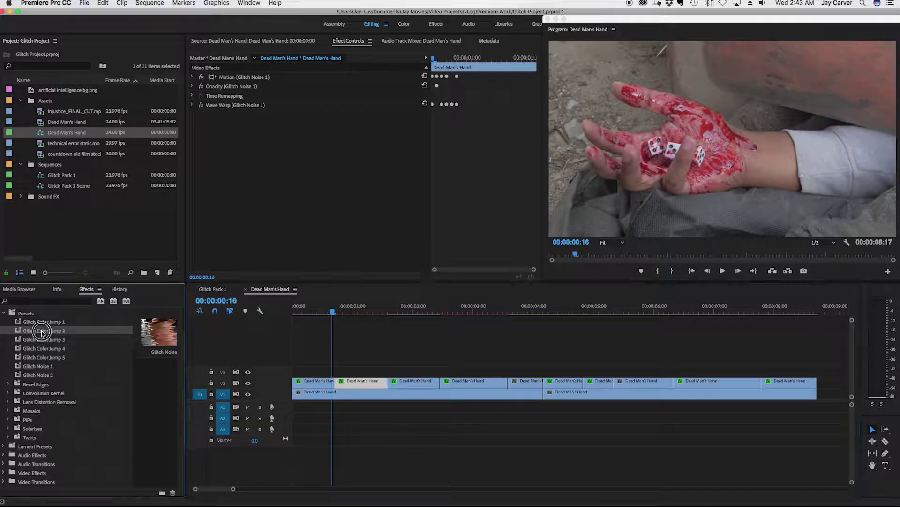
{"action": "left_click_drag", "start_coordinate": [41, 331], "coordinate": [321, 381]}
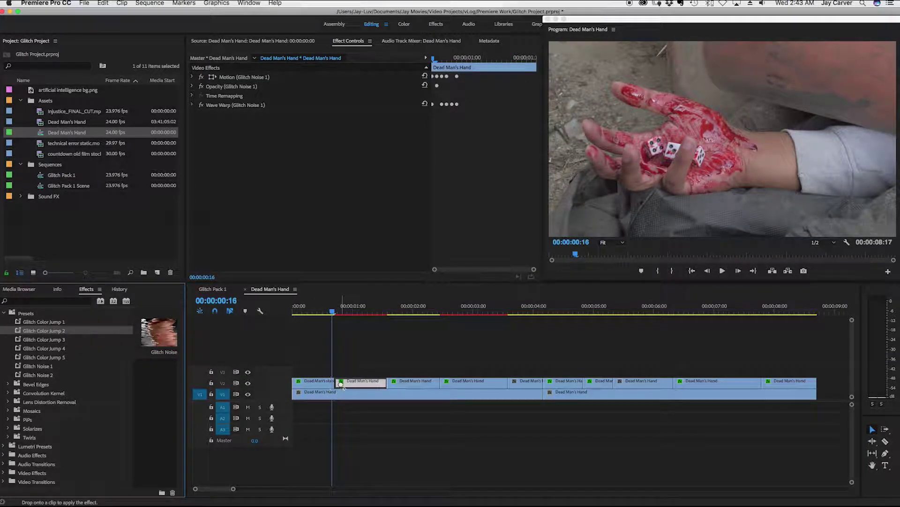
{"action": "left_click", "coordinate": [38, 358]}
{"action": "left_click_drag", "start_coordinate": [38, 358], "coordinate": [332, 382]}
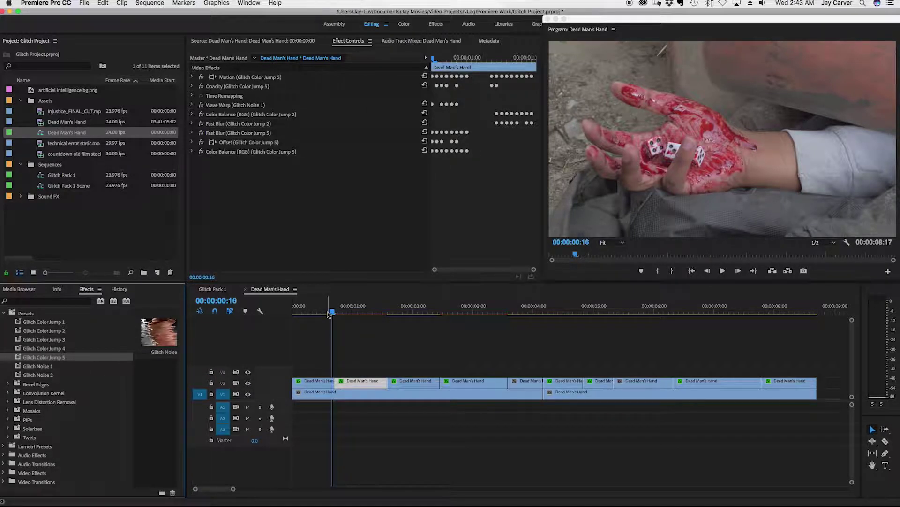
{"action": "left_click", "coordinate": [333, 344]}
{"action": "key", "text": "space"}
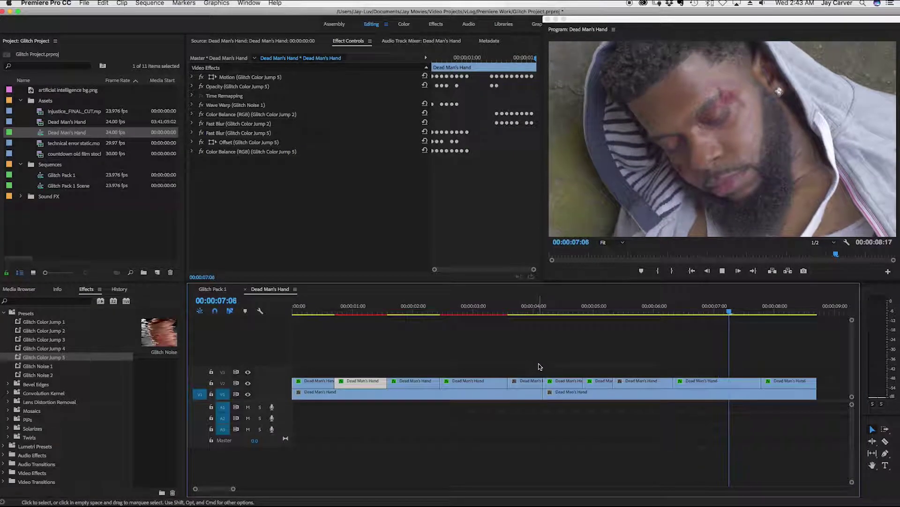
Stop playback at 00:00:08:14, just before the sequence ends
{"action": "key", "text": "space"}
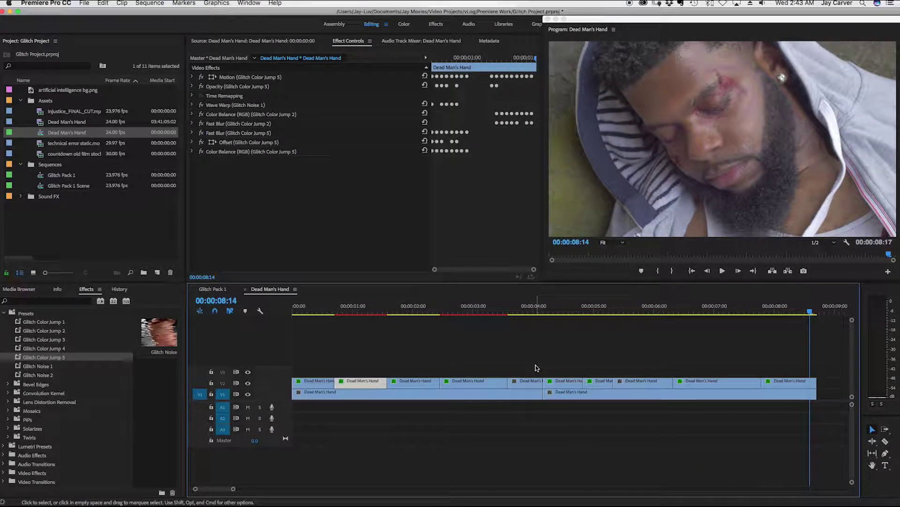